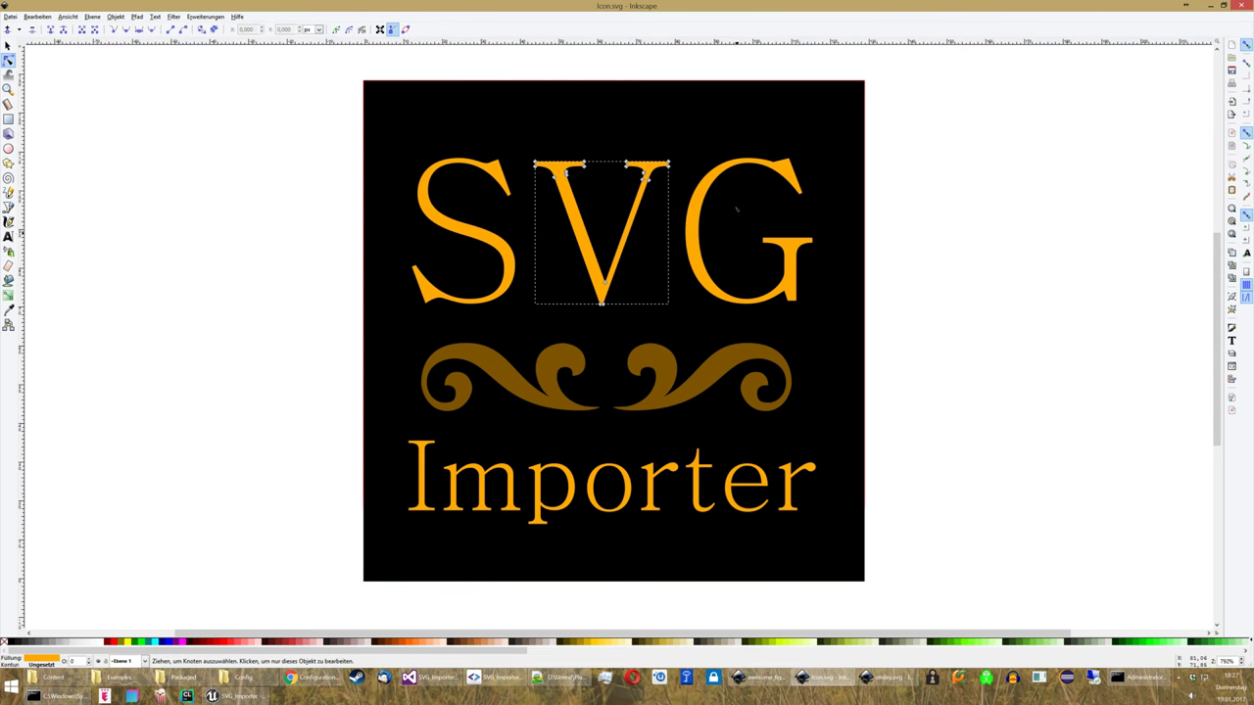
Bring Unreal to the front and open the Examples folder in the Content Browser.
{"action": "left_click", "coordinate": [238, 696]}
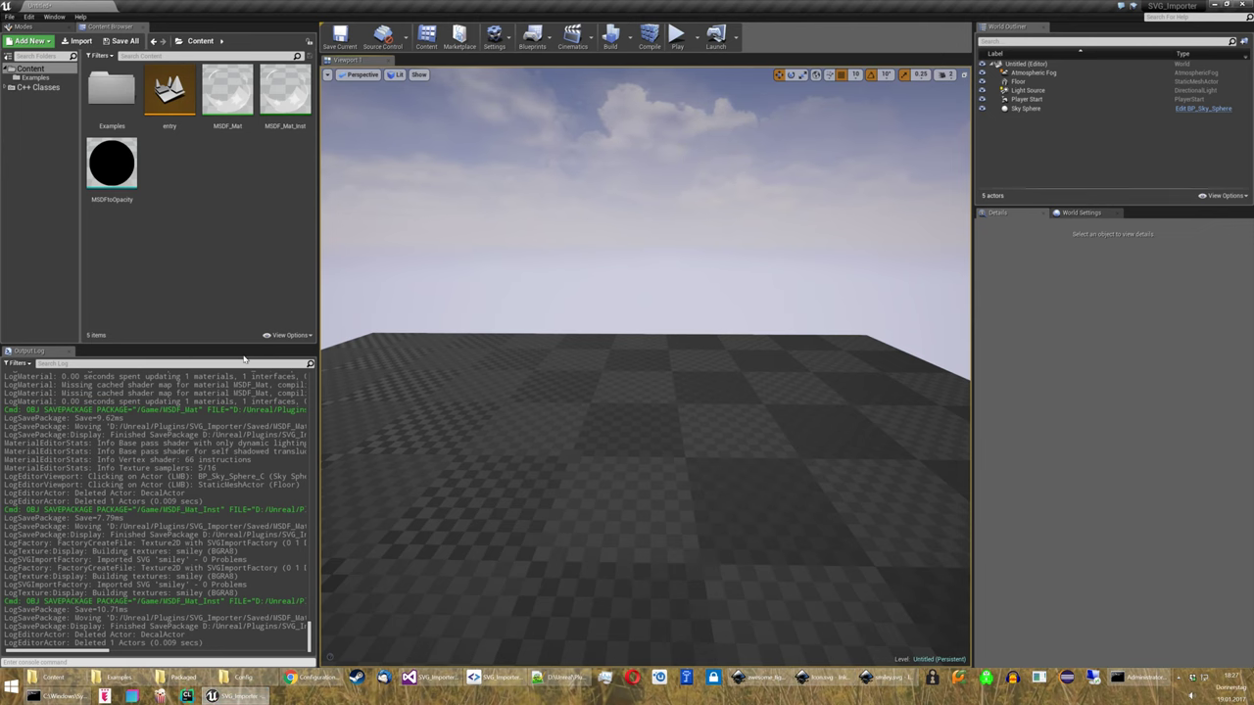
{"action": "double_click", "coordinate": [111, 90]}
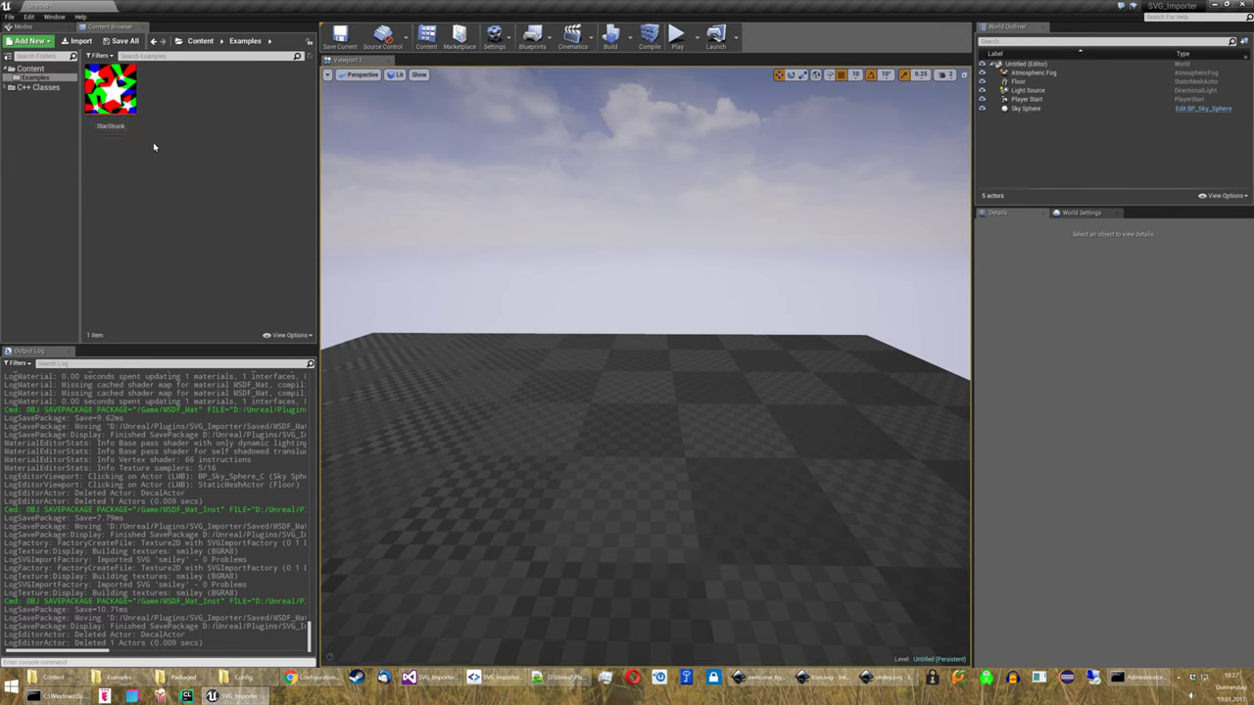
{"action": "right_click", "coordinate": [185, 164]}
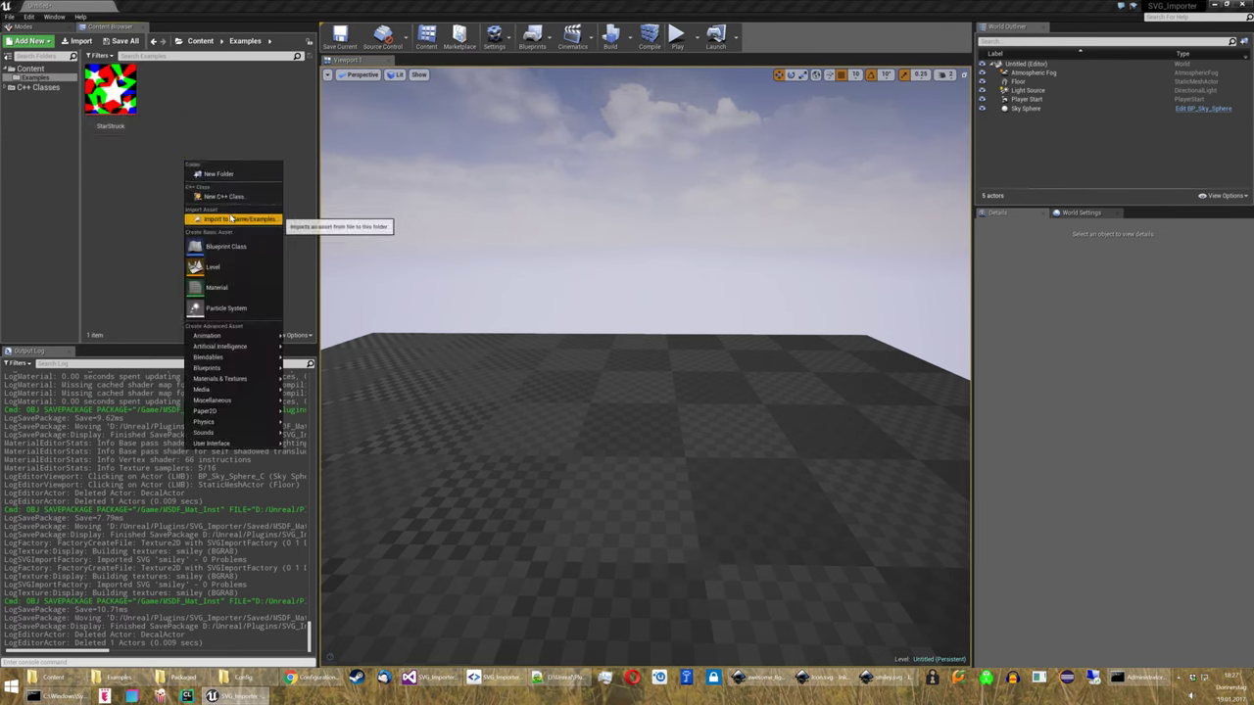
{"action": "left_click", "coordinate": [163, 196]}
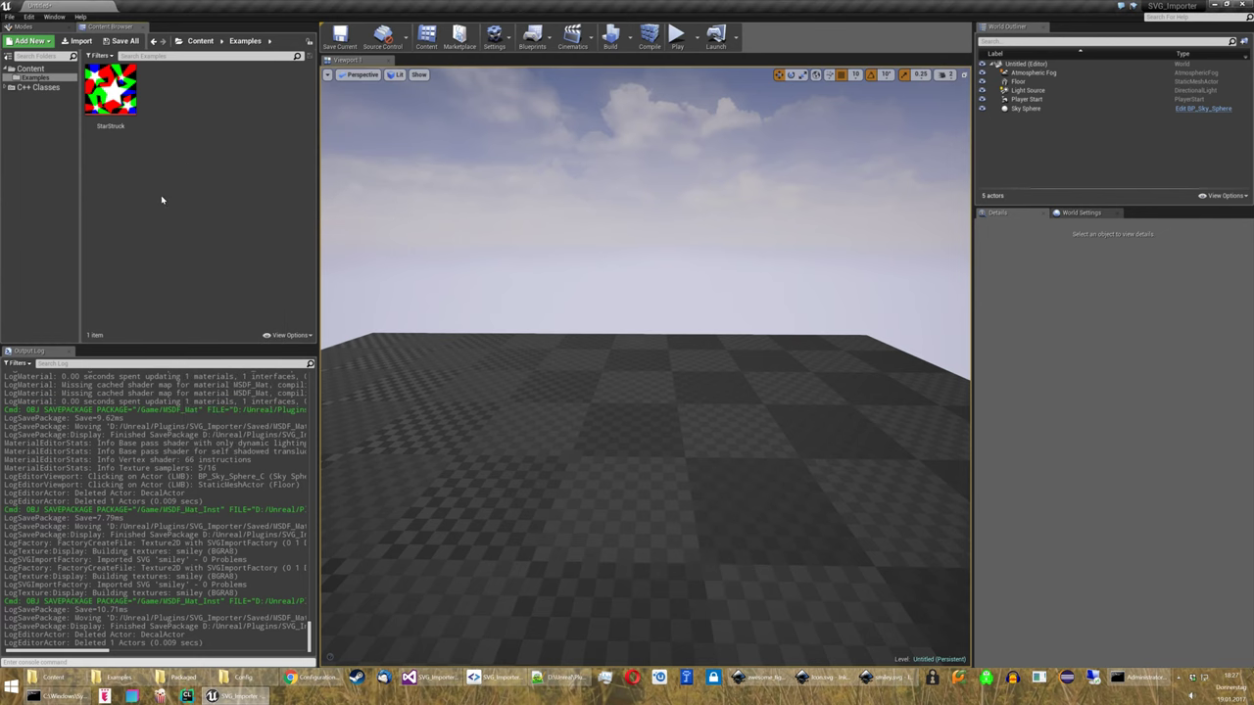
Import icon.svg as RGBA texture rendering at 1024x1024px resolution.
{"action": "left_click", "coordinate": [76, 41]}
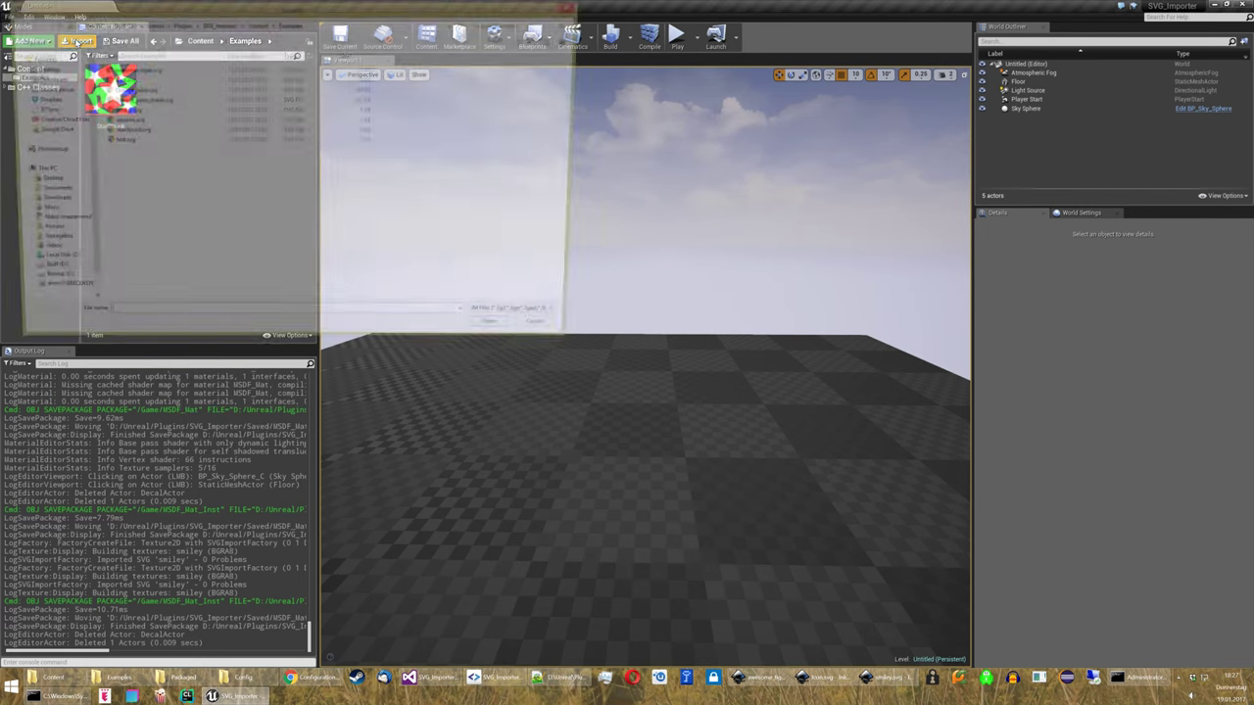
{"action": "double_click", "coordinate": [116, 79]}
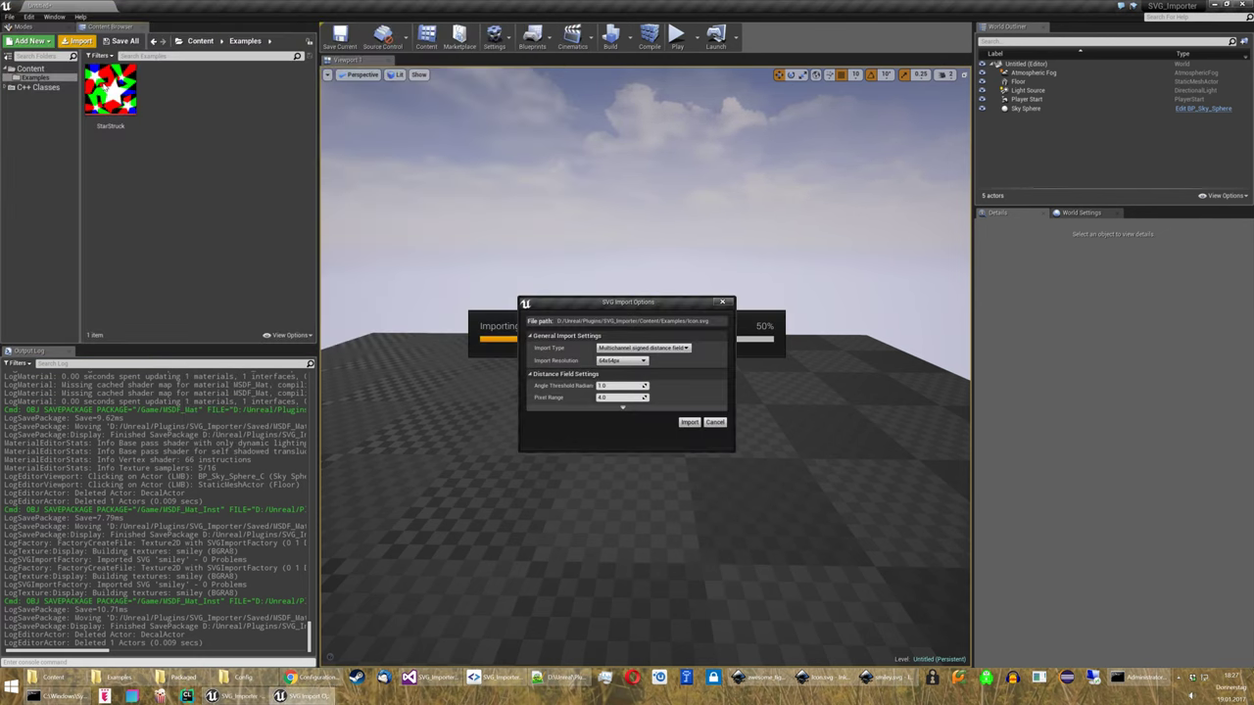
{"action": "left_click", "coordinate": [642, 348]}
{"action": "left_click", "coordinate": [643, 361]}
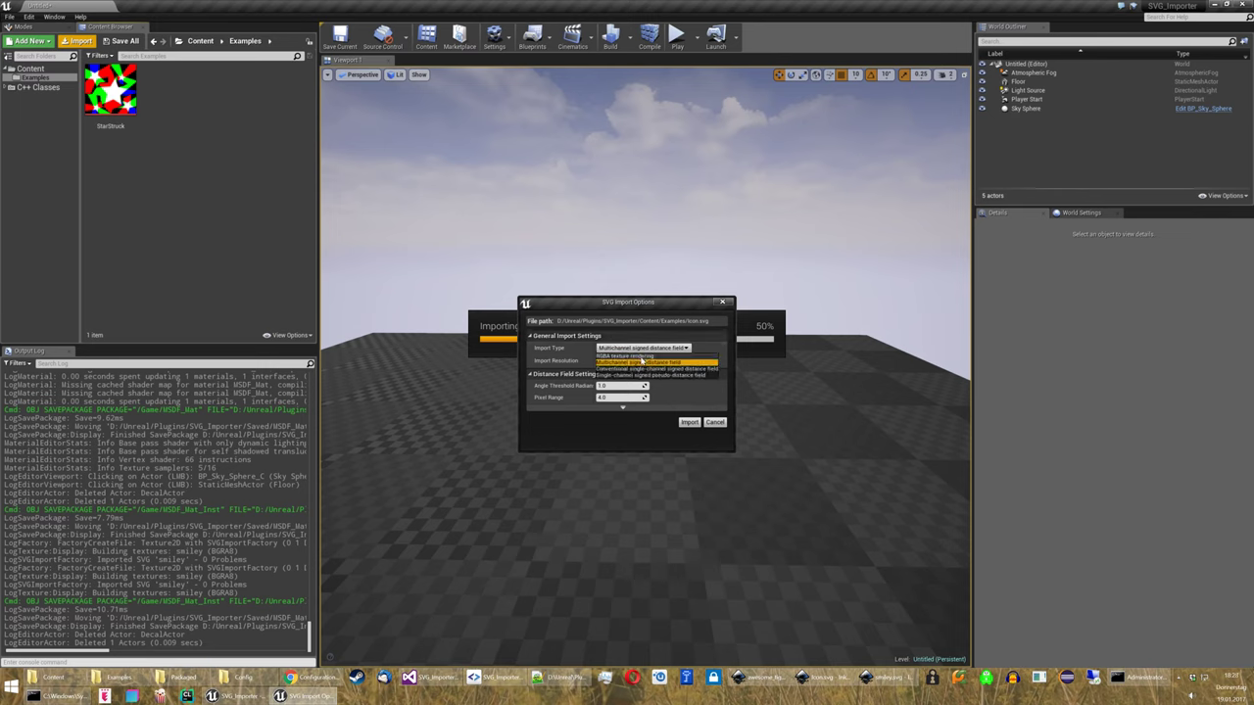
{"action": "left_click", "coordinate": [643, 361]}
{"action": "left_click", "coordinate": [643, 405]}
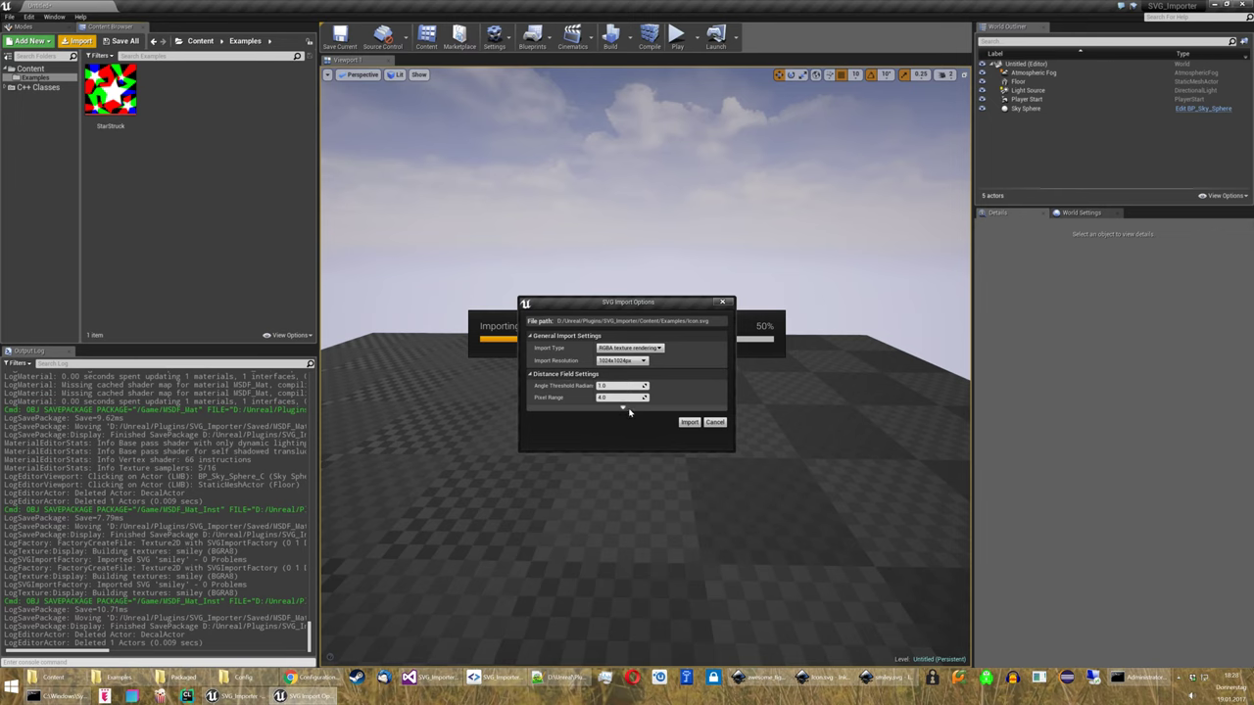
{"action": "left_click", "coordinate": [622, 407]}
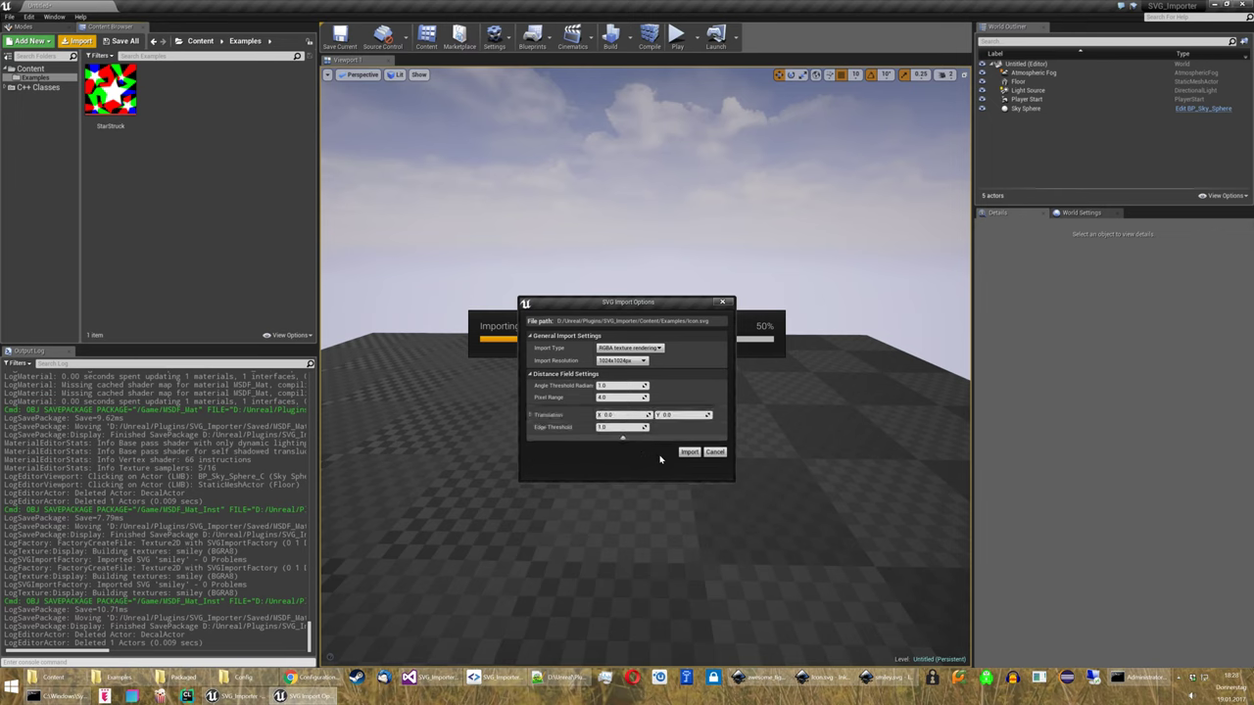
{"action": "left_click", "coordinate": [690, 452]}
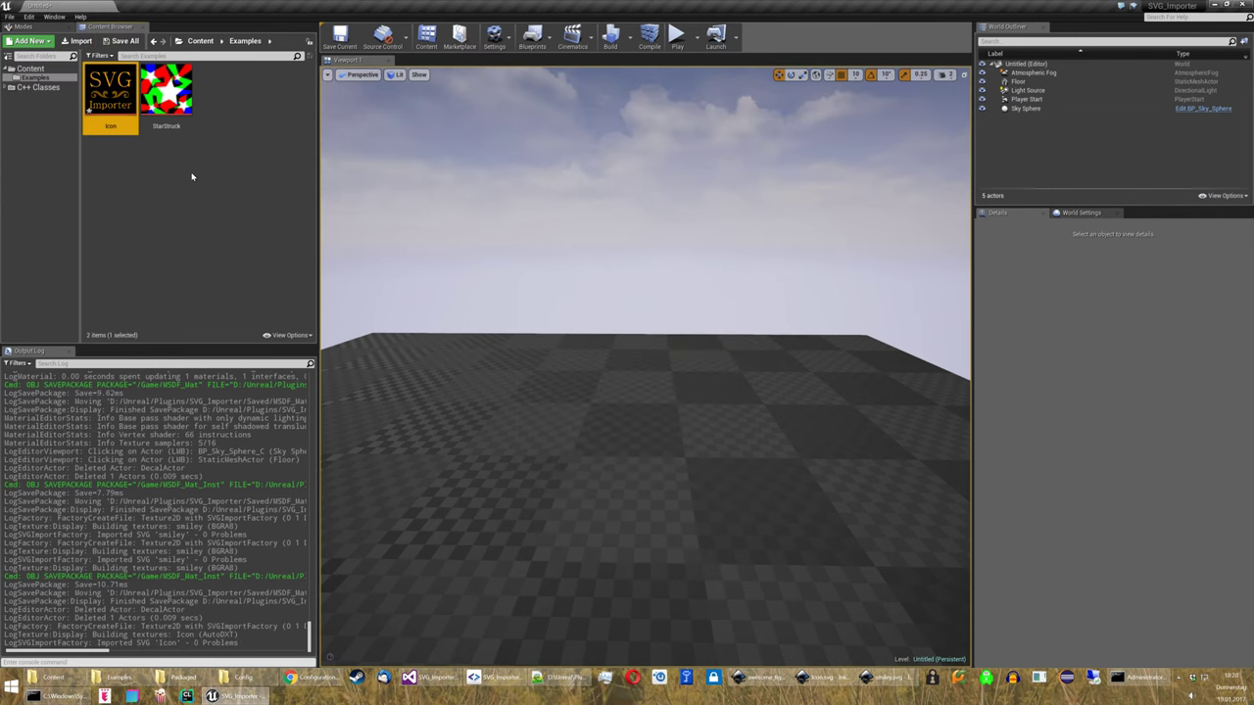
Inspect the Icon texture, then import awesome_tiger.svg at 2048x2048px and open the new texture.
{"action": "double_click", "coordinate": [112, 122]}
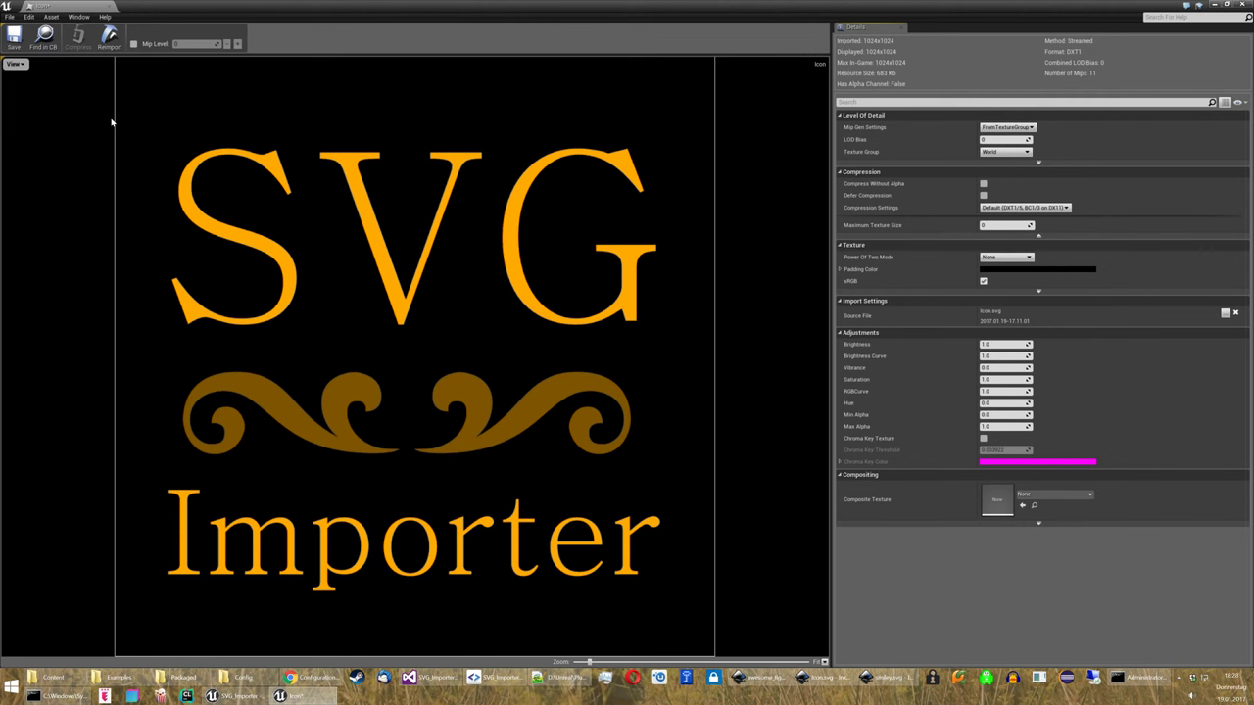
{"action": "left_click", "coordinate": [112, 6]}
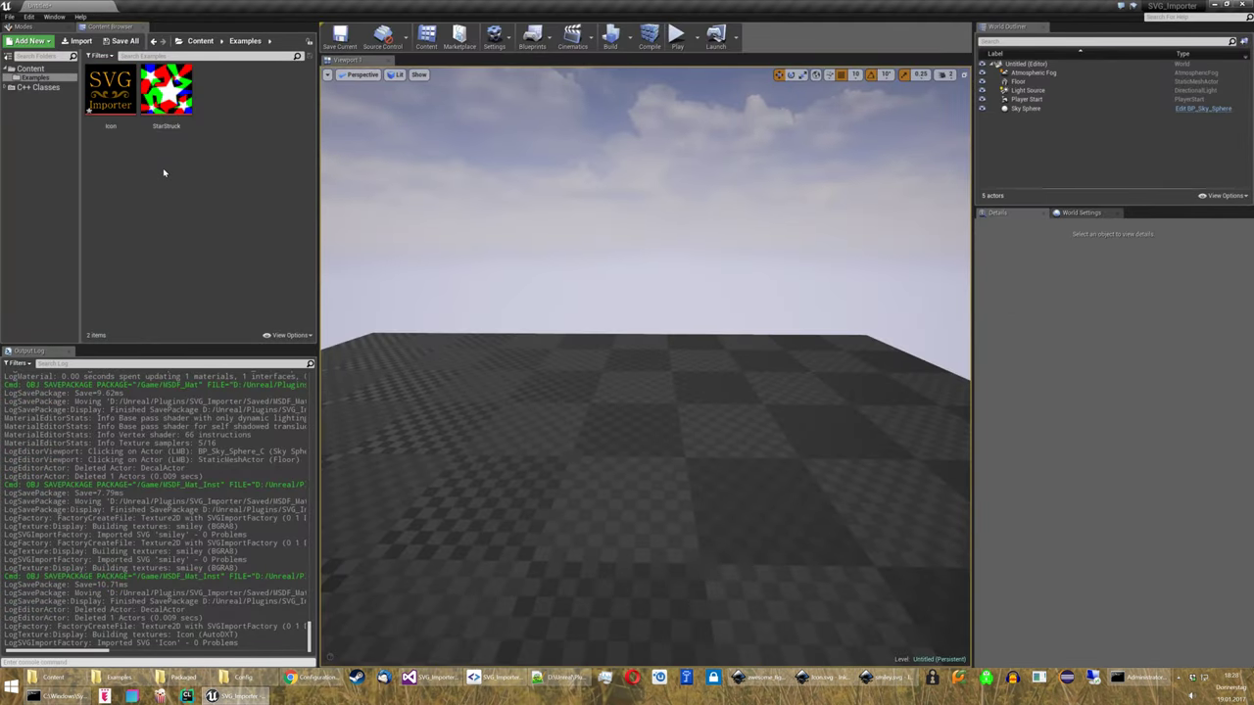
{"action": "right_click", "coordinate": [164, 172]}
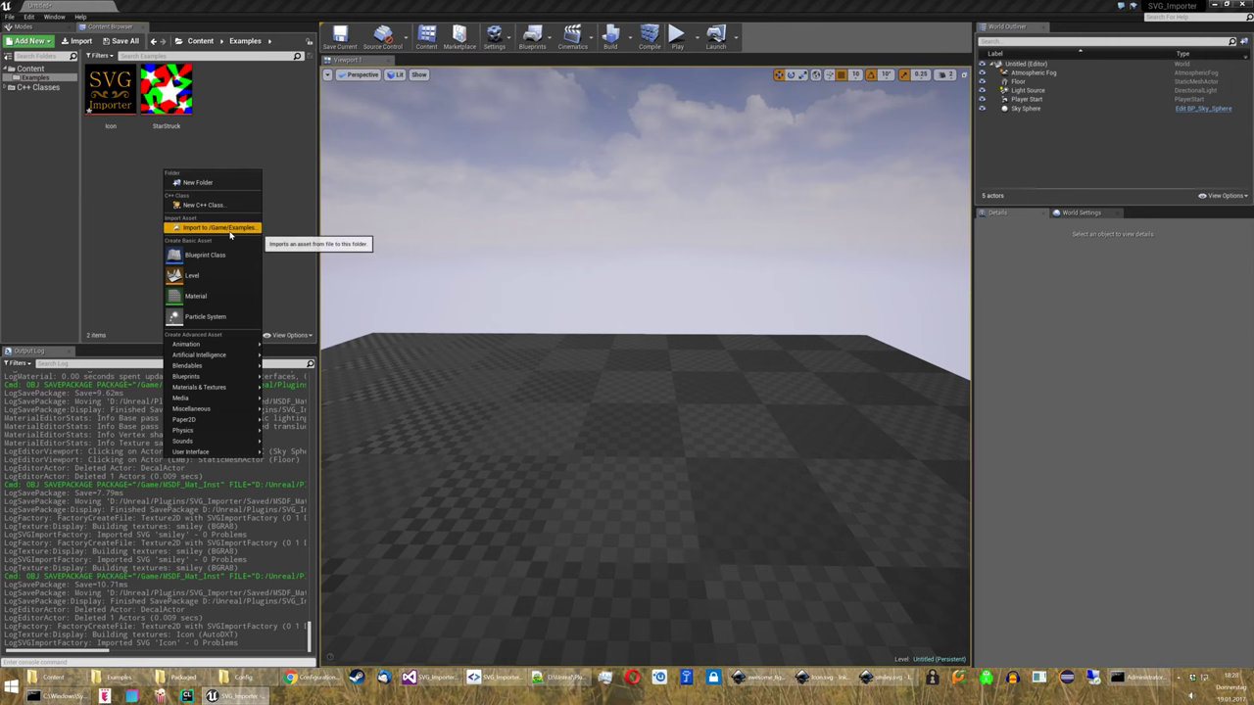
{"action": "left_click", "coordinate": [214, 228]}
{"action": "double_click", "coordinate": [132, 68]}
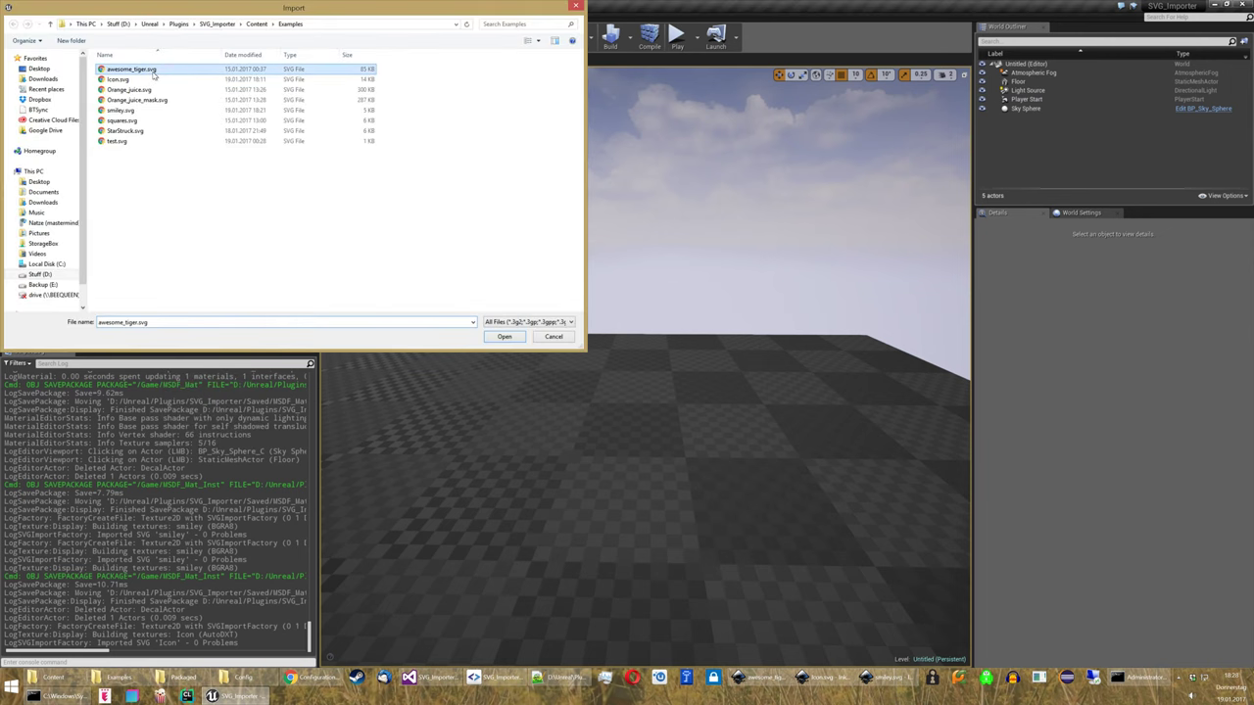
{"action": "left_click", "coordinate": [620, 360]}
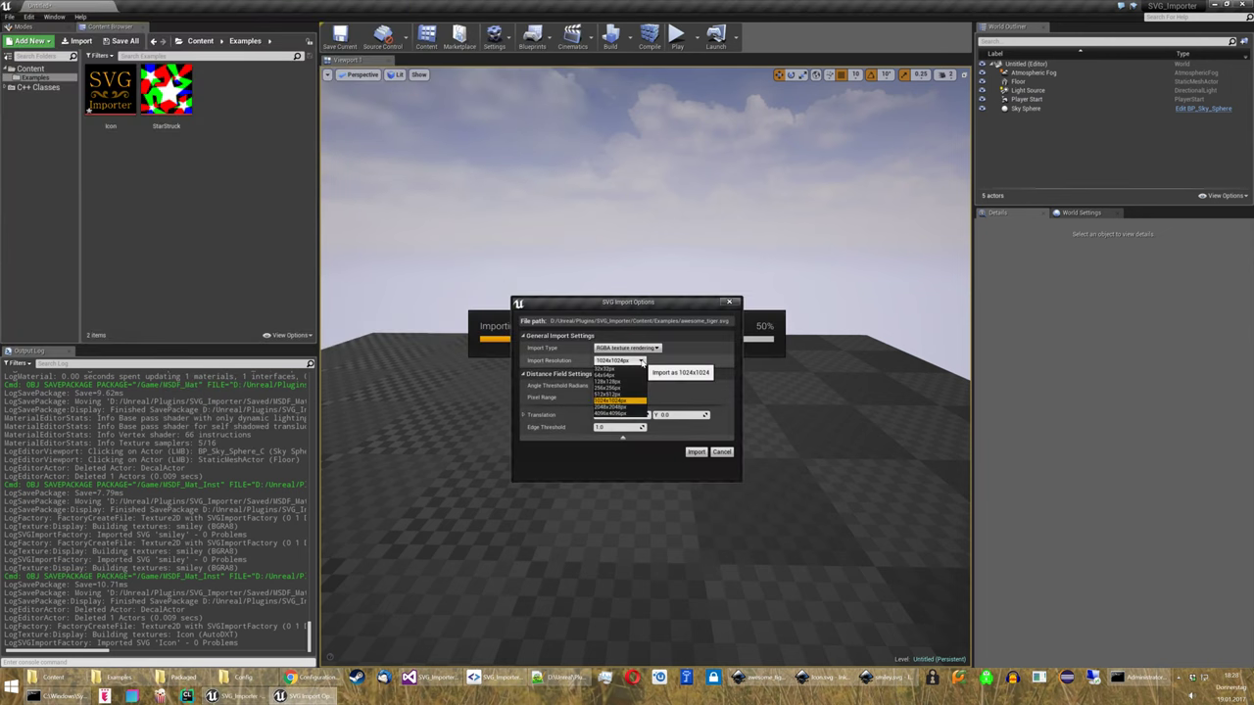
{"action": "left_click", "coordinate": [623, 406]}
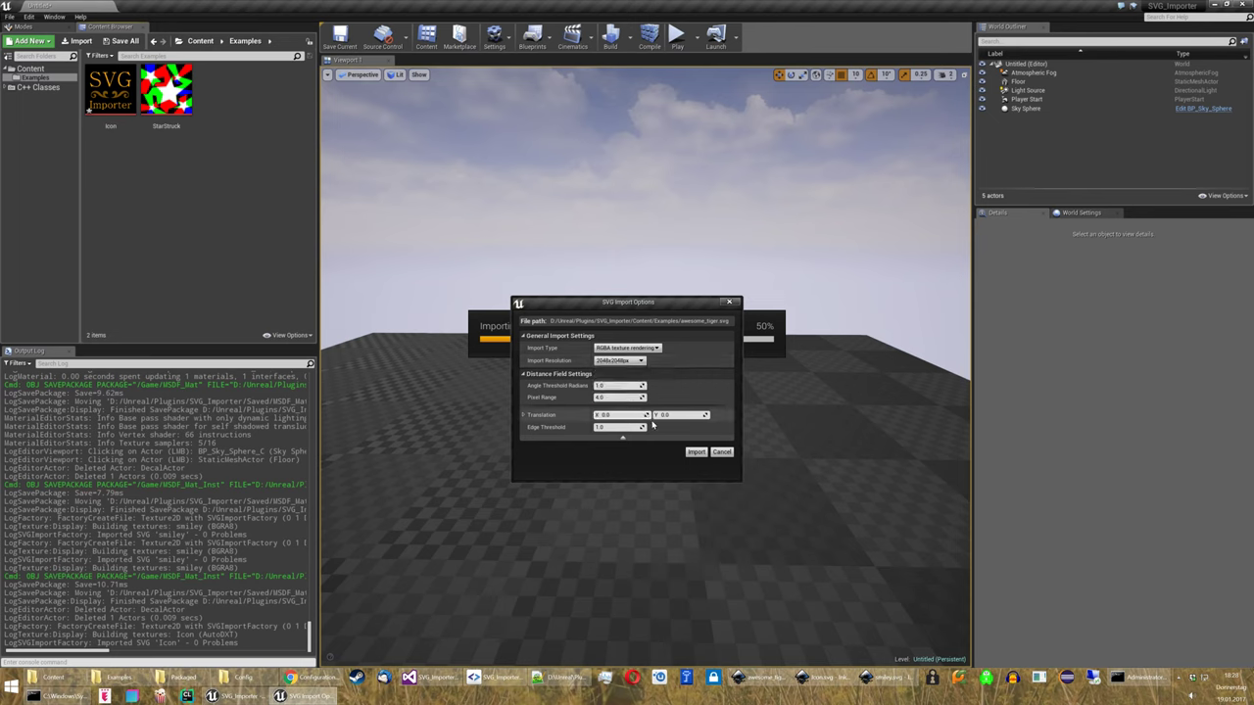
{"action": "left_click", "coordinate": [694, 453]}
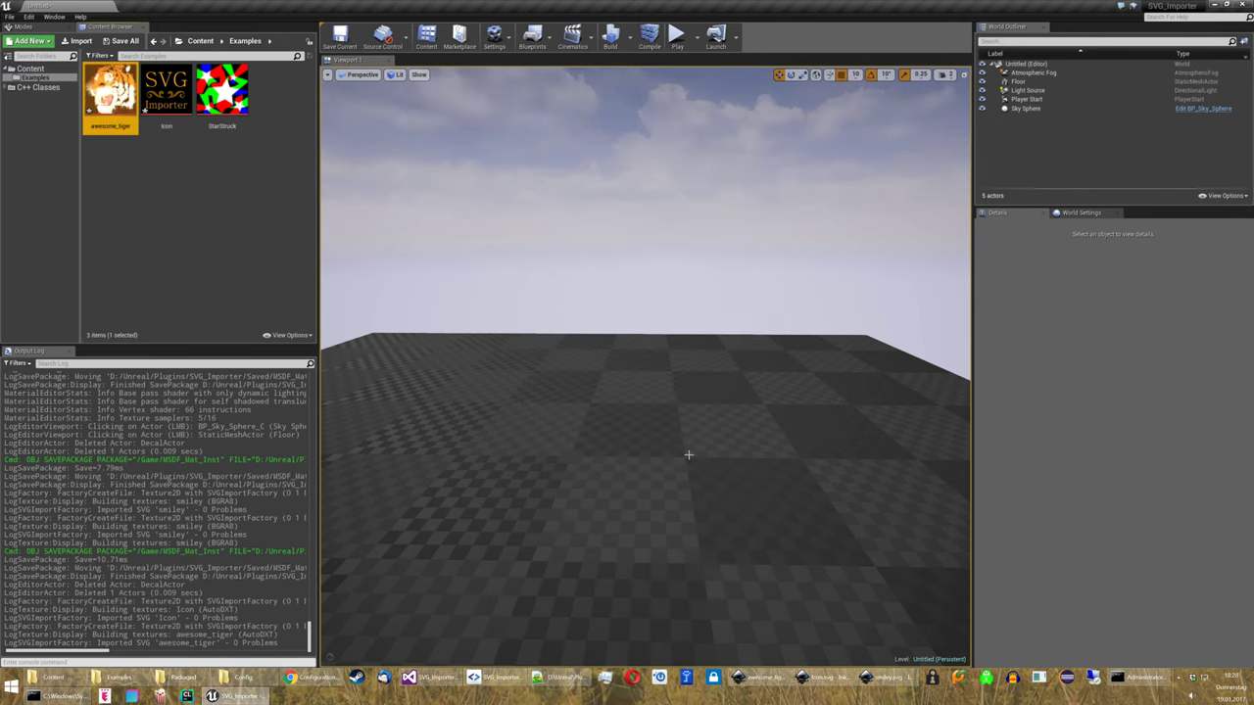
{"action": "double_click", "coordinate": [126, 129]}
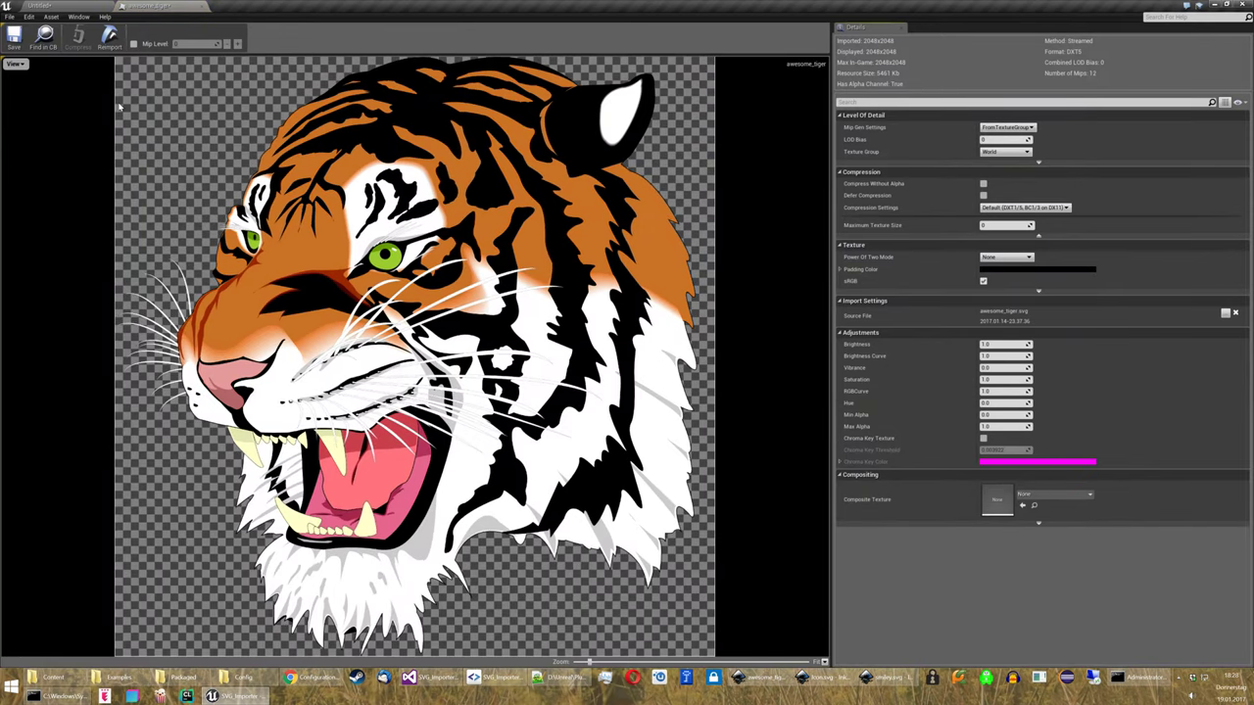
Move one black stripe on the tiger's face about 41 px right and save awesome_tiger.svg.
{"action": "left_click", "coordinate": [759, 678]}
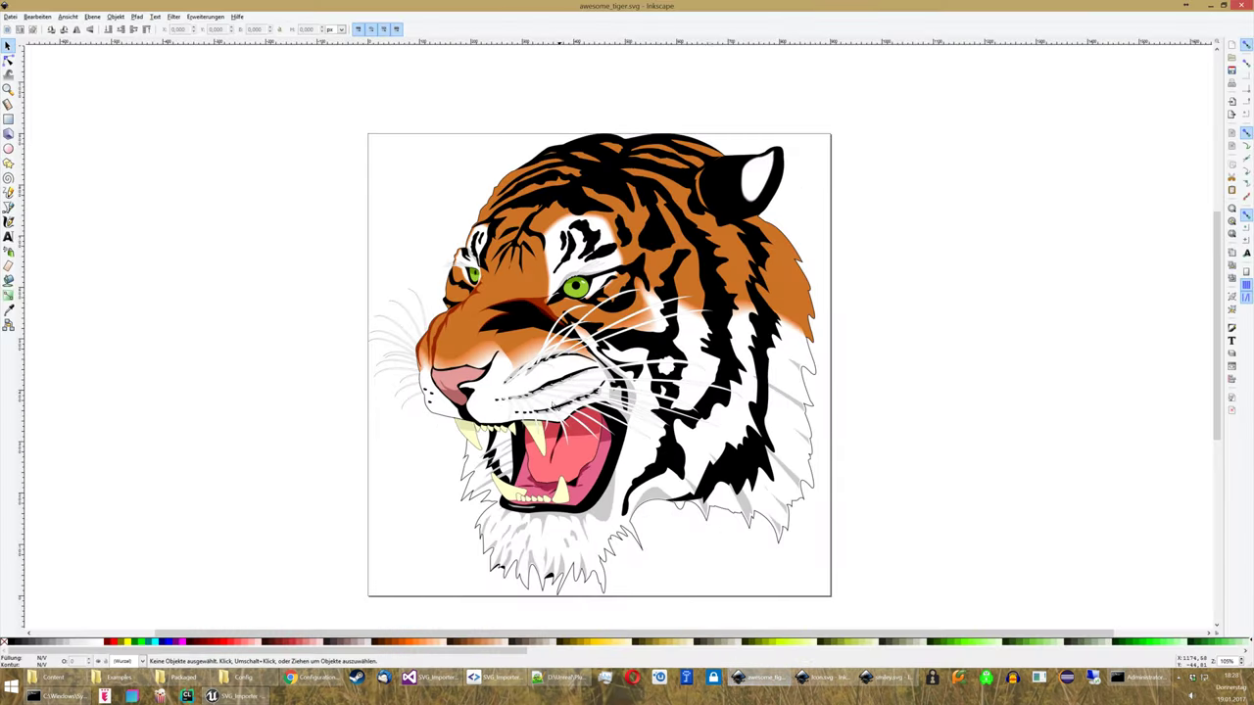
{"action": "left_click", "coordinate": [9, 59]}
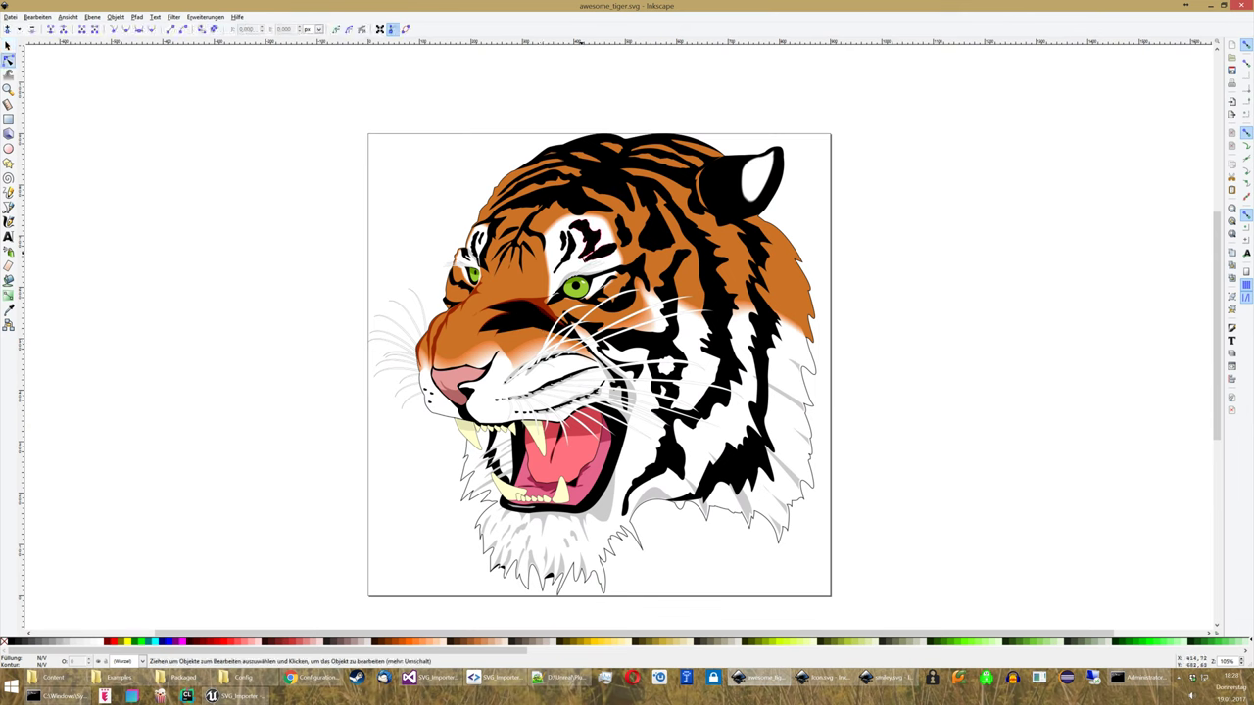
{"action": "left_click", "coordinate": [700, 382]}
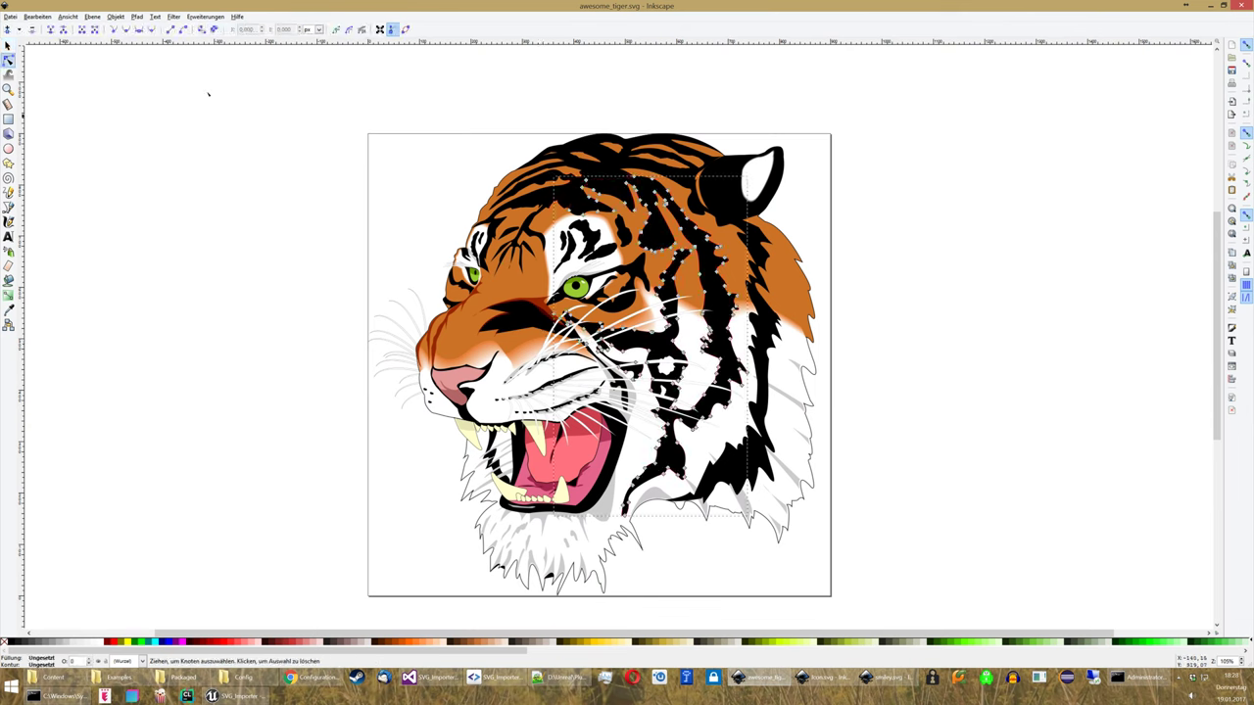
{"action": "left_click", "coordinate": [9, 46]}
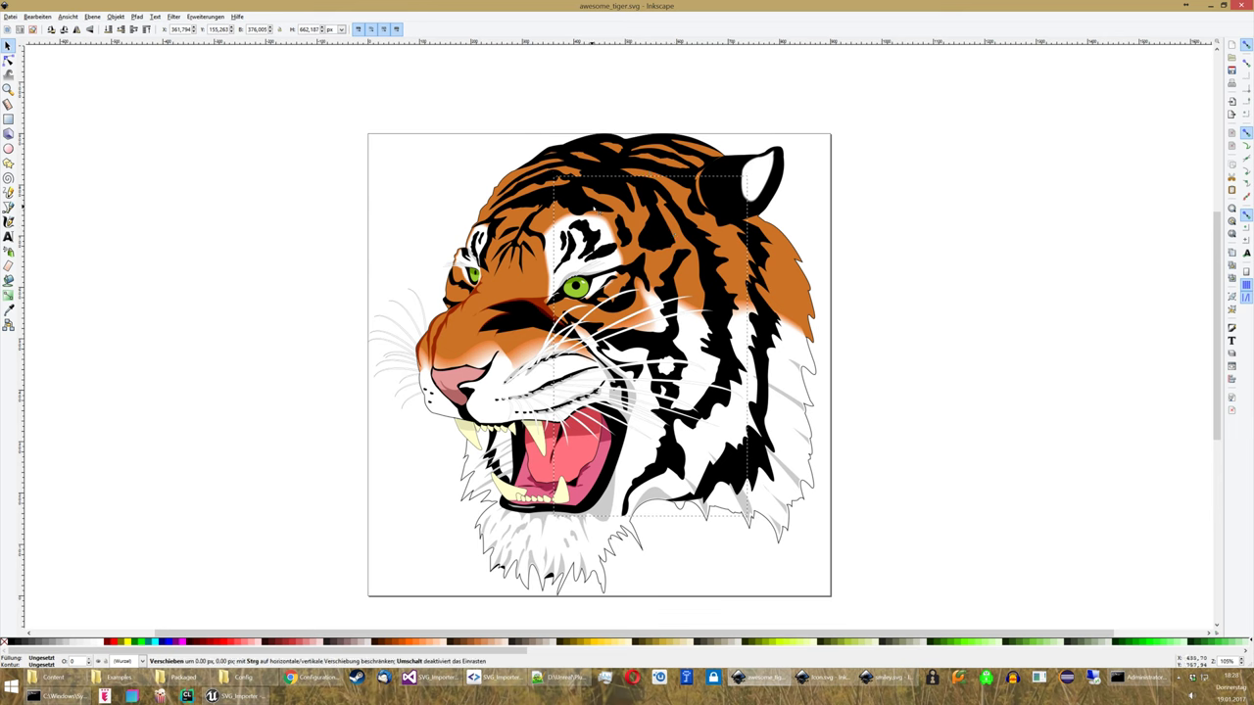
{"action": "left_click_drag", "start_coordinate": [701, 382], "coordinate": [741, 379]}
{"action": "left_click", "coordinate": [902, 235]}
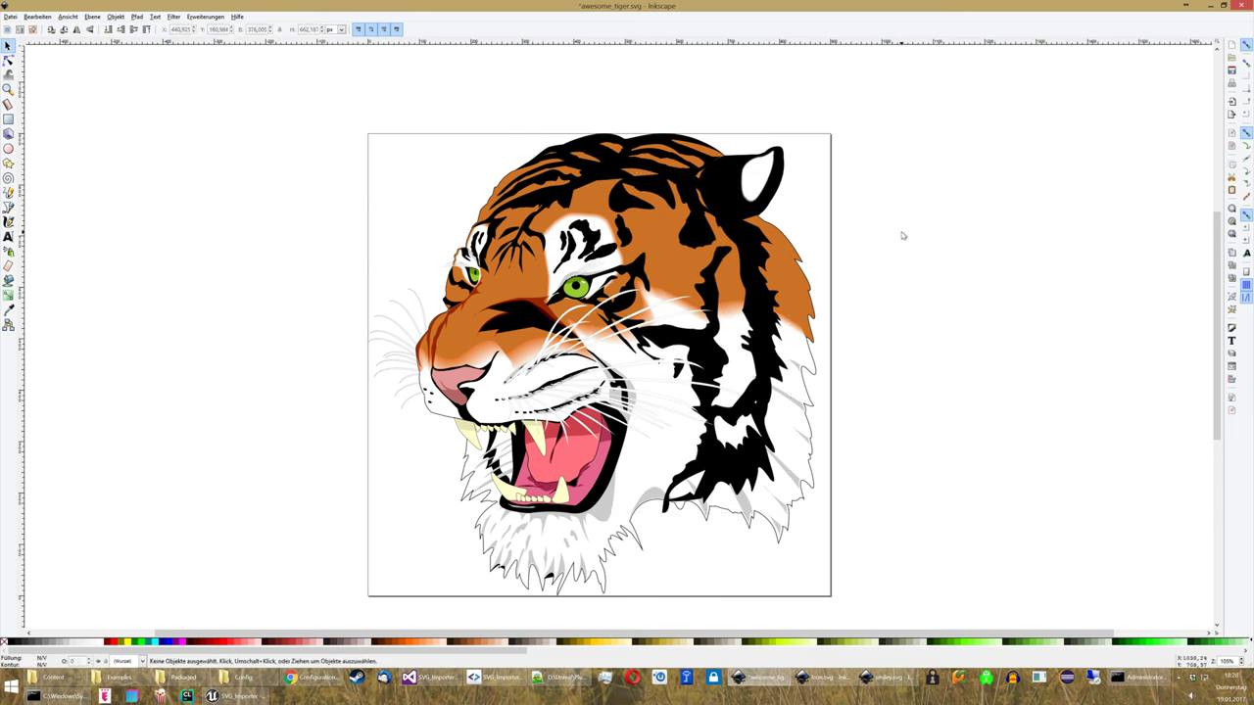
{"action": "key", "text": "ctrl+s"}
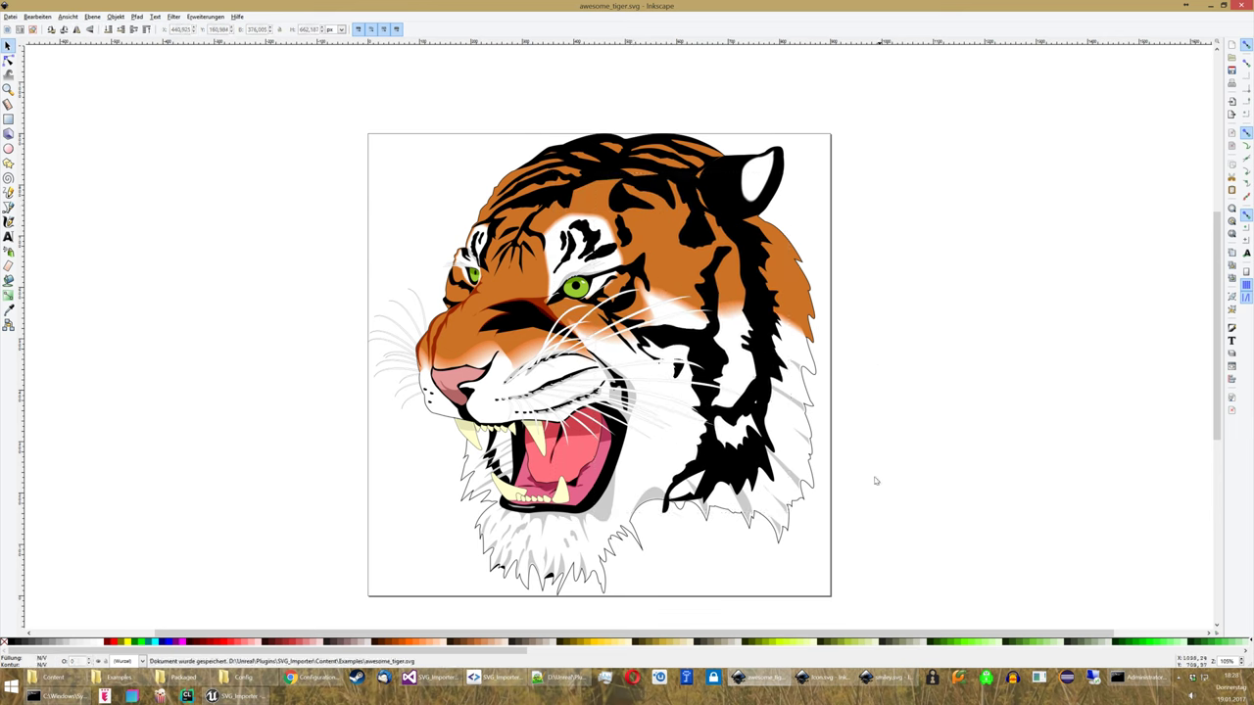
{"action": "left_click", "coordinate": [235, 696]}
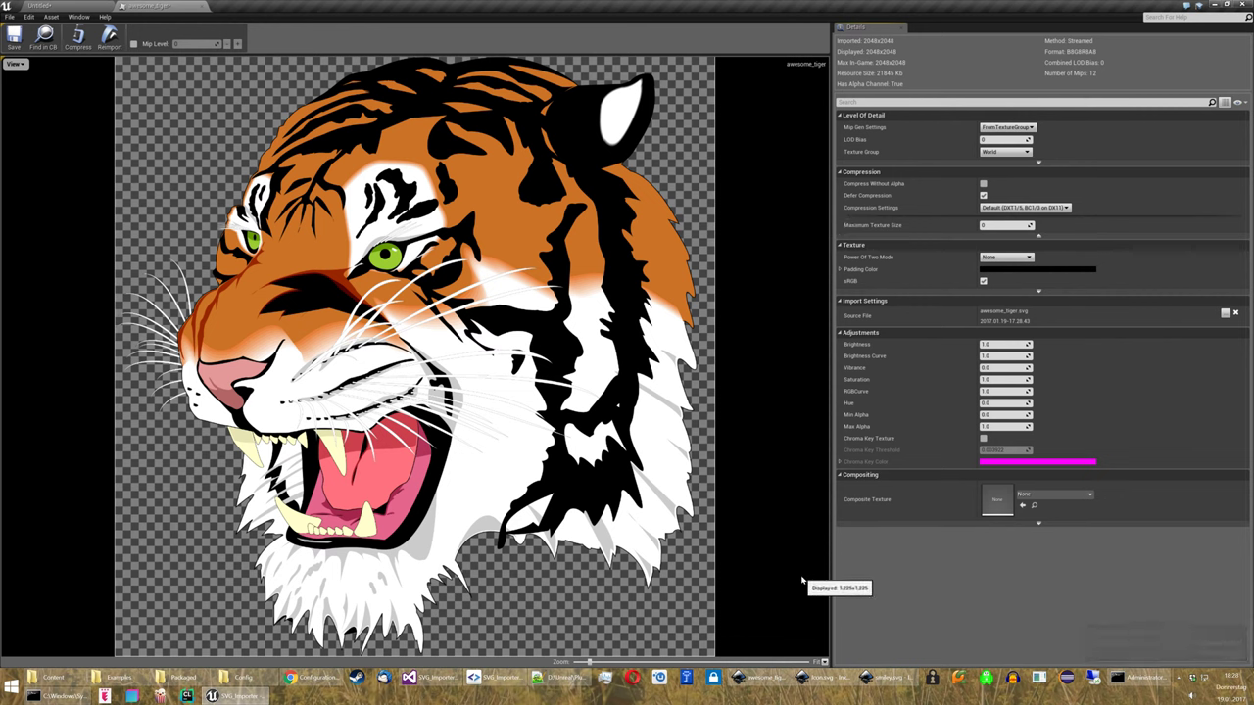
Close the reimported tiger texture and return to the top-level Content folder.
{"action": "left_click", "coordinate": [202, 7]}
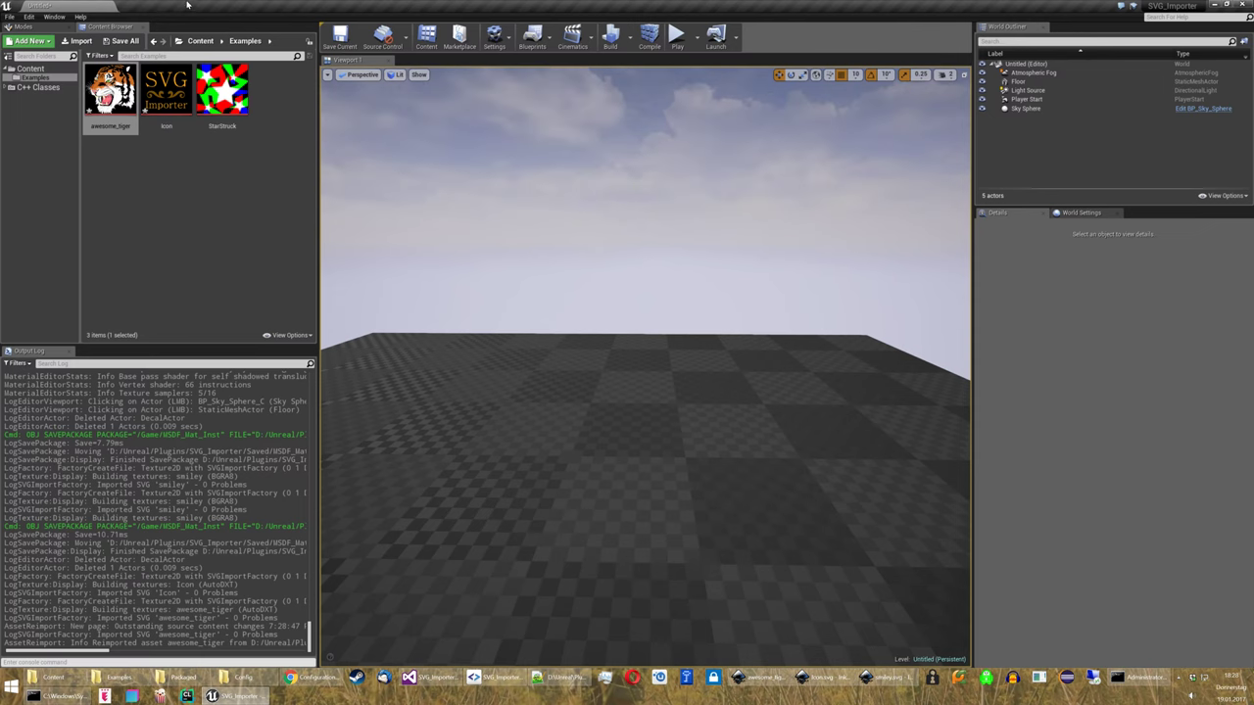
{"action": "left_click", "coordinate": [207, 211]}
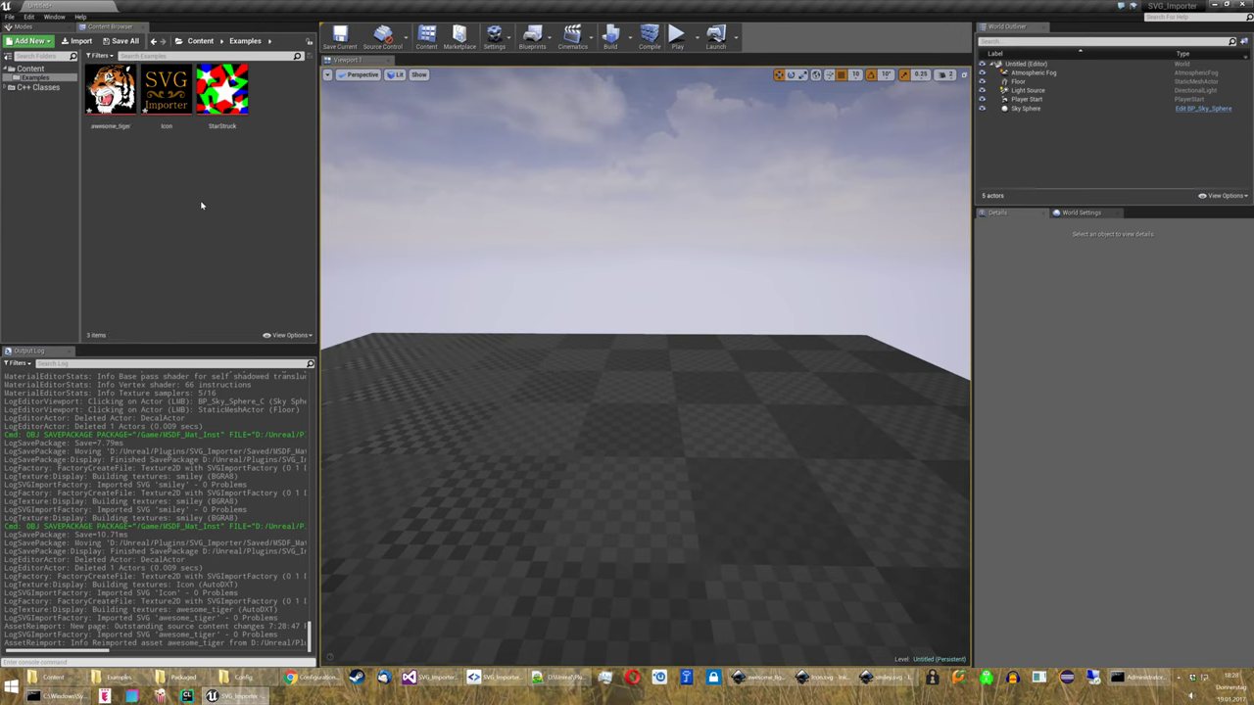
{"action": "left_click", "coordinate": [200, 41]}
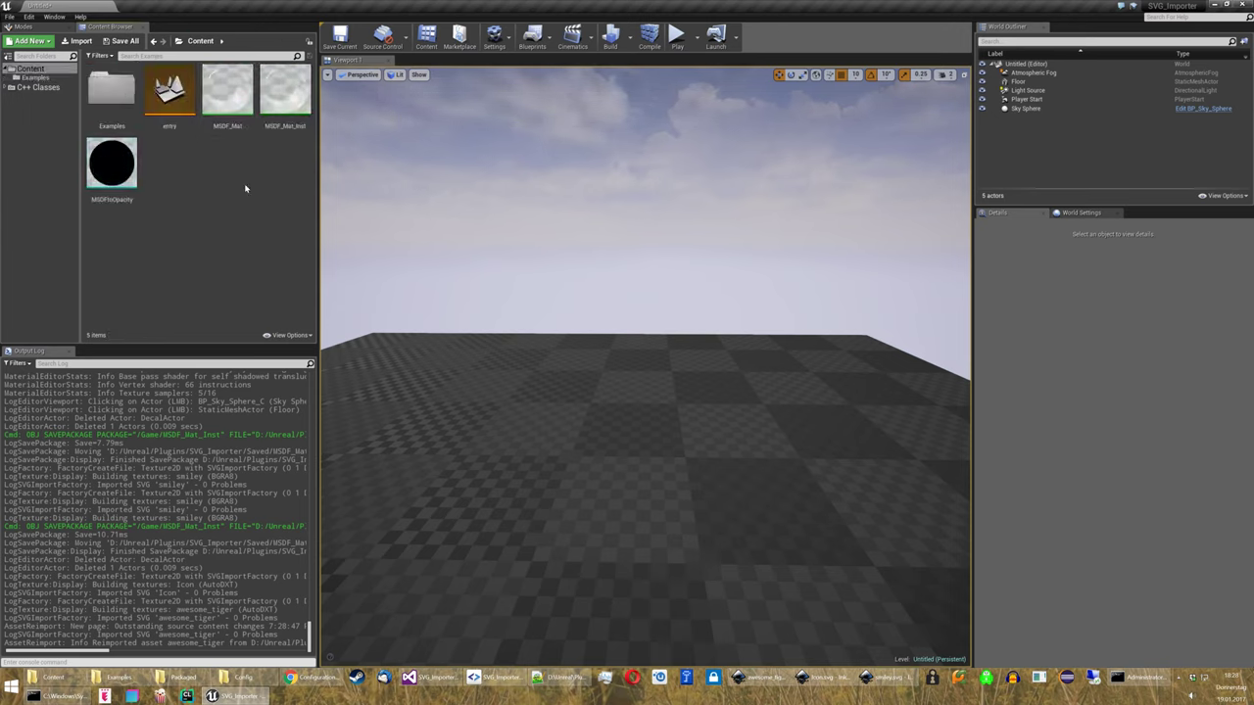
Open MSDF_Mat and view its star shapes zoomed in on a flat plane preview.
{"action": "double_click", "coordinate": [230, 93]}
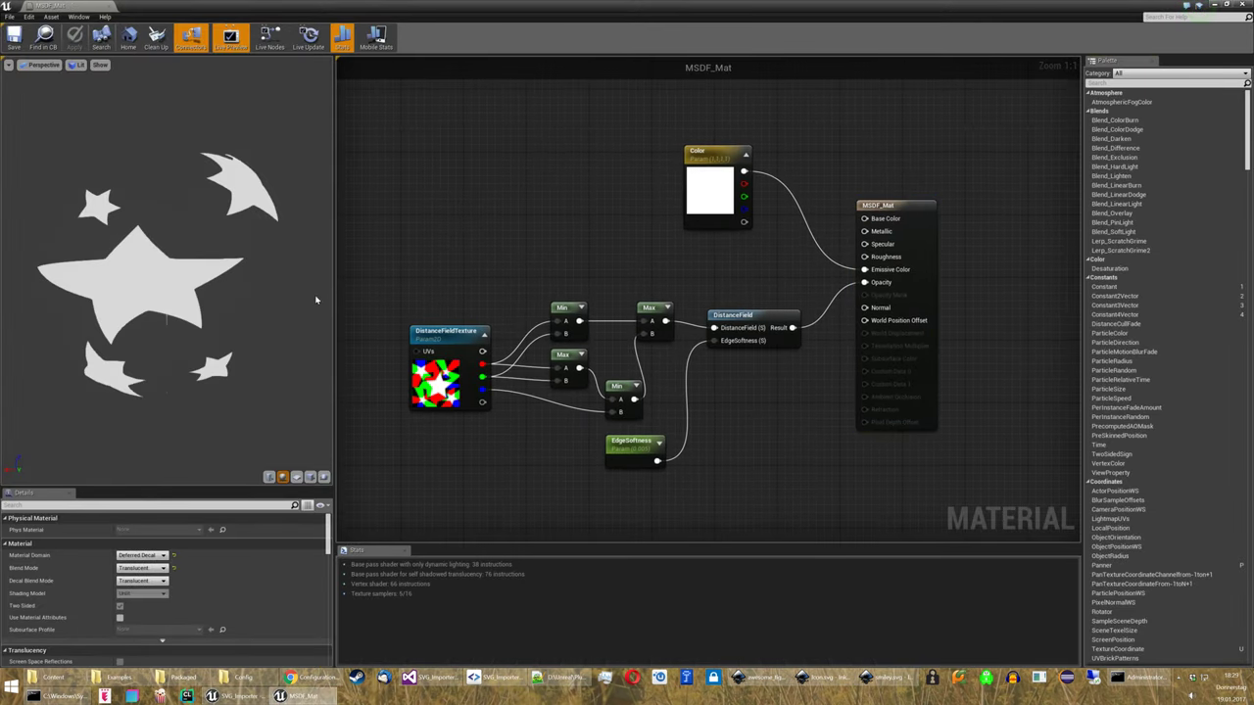
{"action": "left_click", "coordinate": [297, 477]}
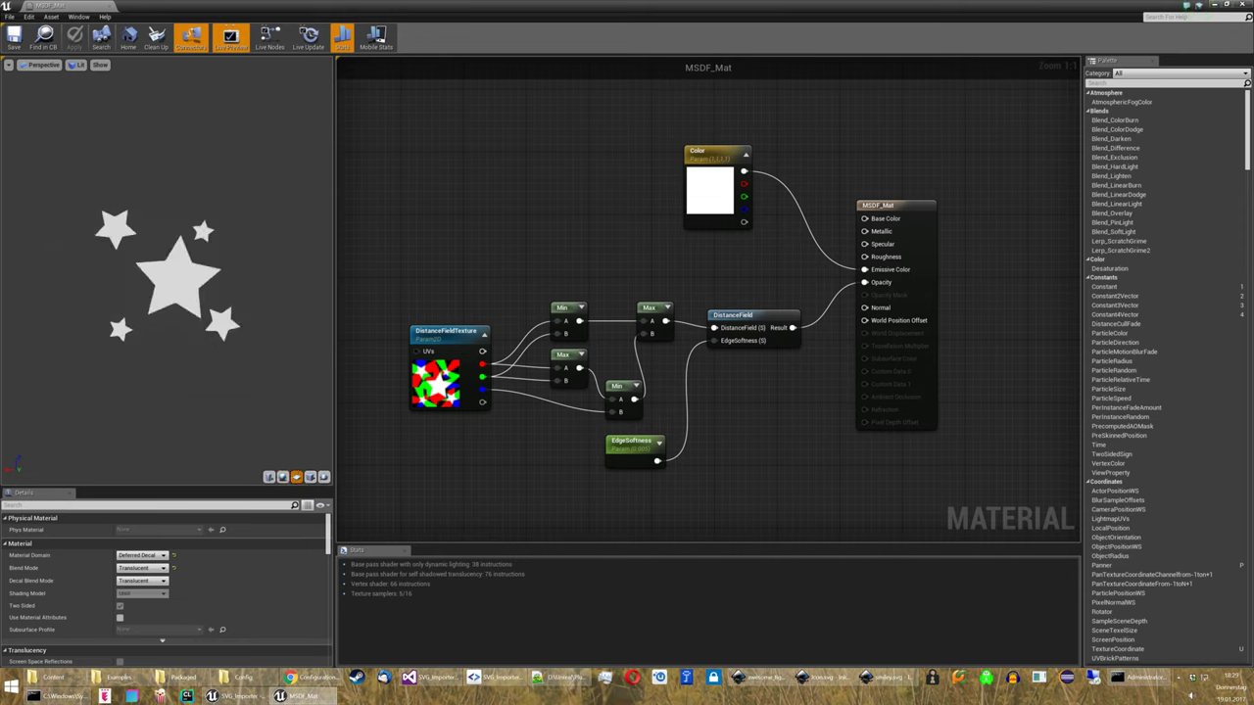
{"action": "scroll", "coordinate": [197, 328], "scroll_direction": "up", "scroll_amount": 2}
{"action": "scroll", "coordinate": [197, 329], "scroll_direction": "up", "scroll_amount": 2}
{"action": "scroll", "coordinate": [197, 329], "scroll_direction": "up", "scroll_amount": 2}
{"action": "scroll", "coordinate": [196, 329], "scroll_direction": "up", "scroll_amount": 1}
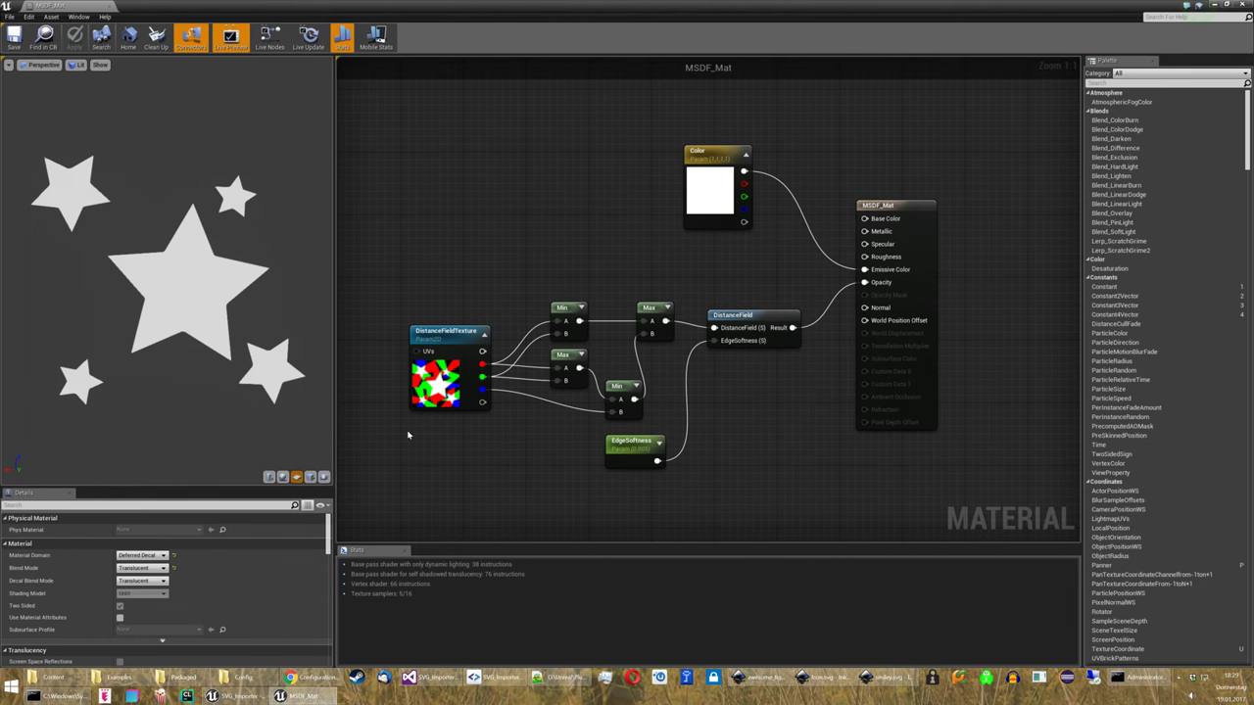
{"action": "key", "text": "alt+Tab"}
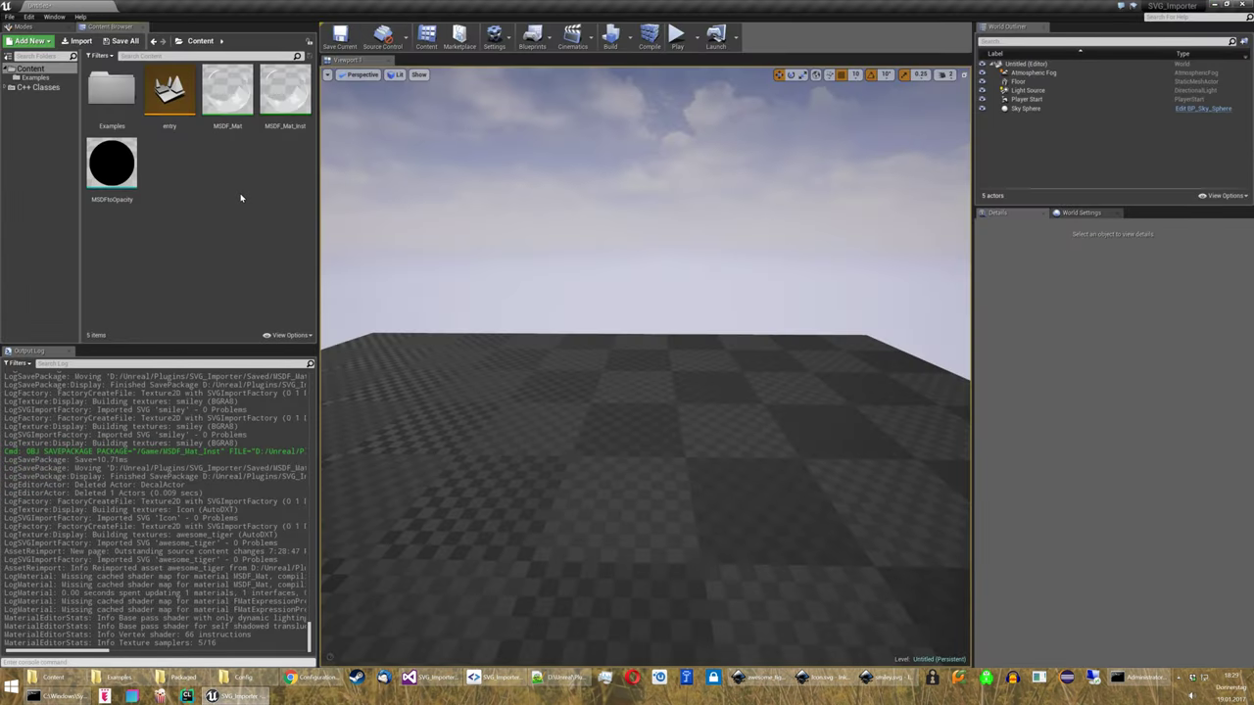
Drop MSDF_Mat_Inst onto the level floor as a decal and tilt the view down onto the stars.
{"action": "left_click_drag", "start_coordinate": [292, 98], "coordinate": [615, 431]}
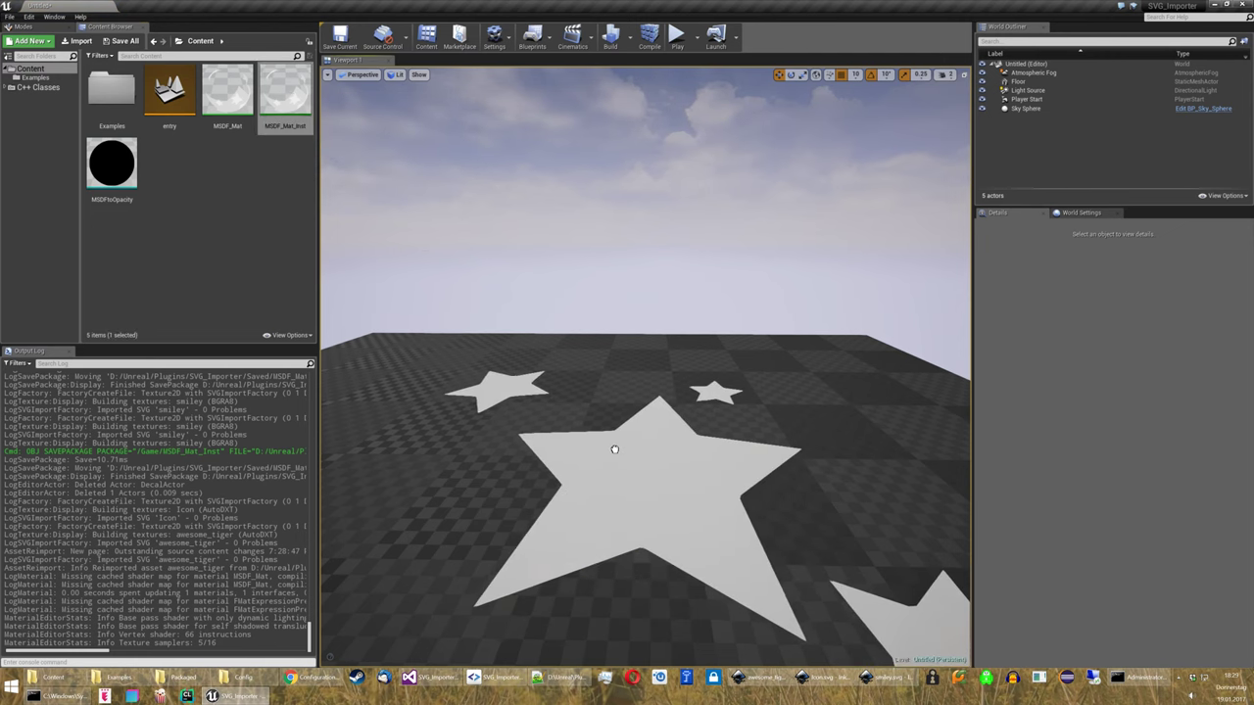
{"action": "mouse_move", "coordinate": [616, 431]}
{"action": "right_mouse_down"}
{"action": "mouse_move", "coordinate": [625, 282]}
{"action": "mouse_move", "coordinate": [633, 314]}
{"action": "right_mouse_up"}
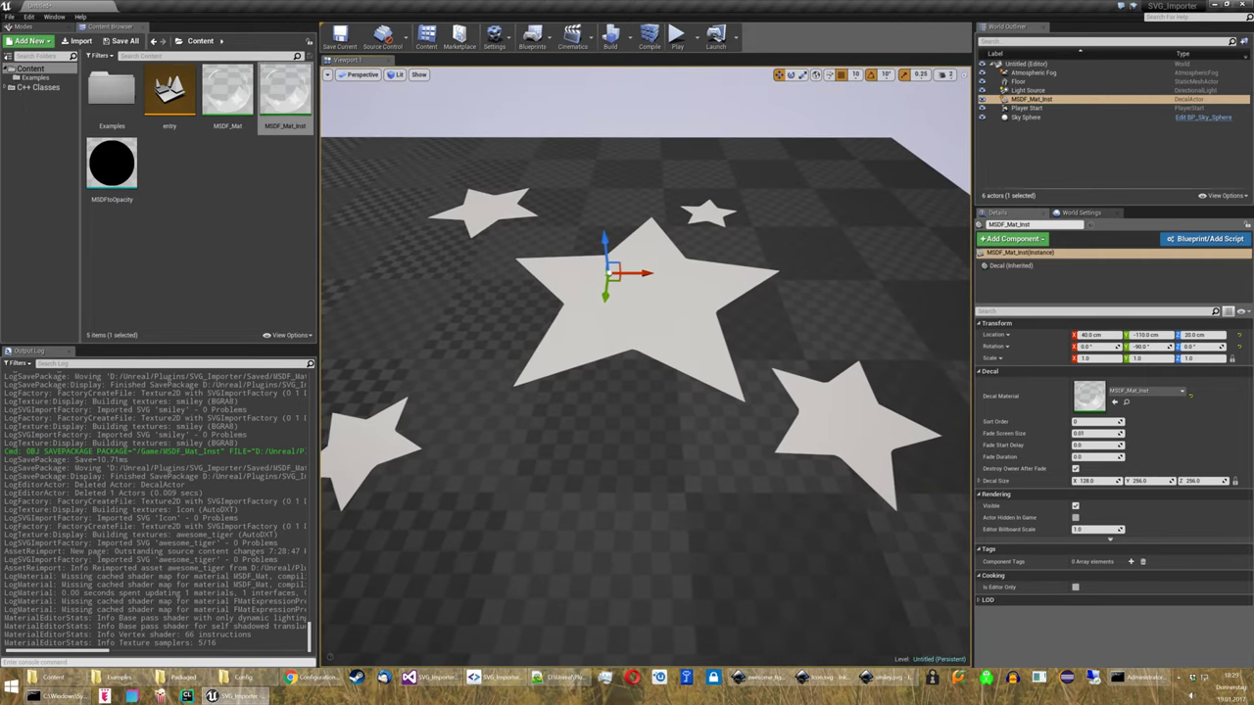
In the Examples folder, view the 128x128 StarStruck distance-field texture, then close it.
{"action": "double_click", "coordinate": [111, 90]}
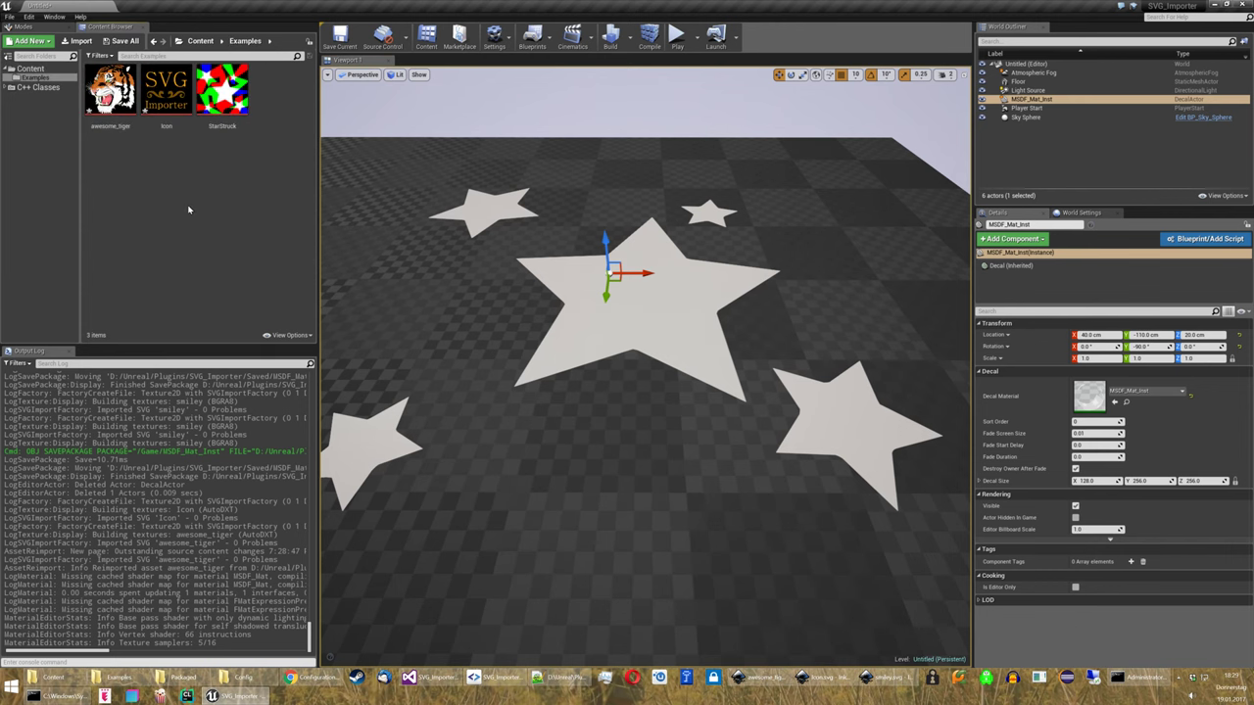
{"action": "double_click", "coordinate": [219, 104]}
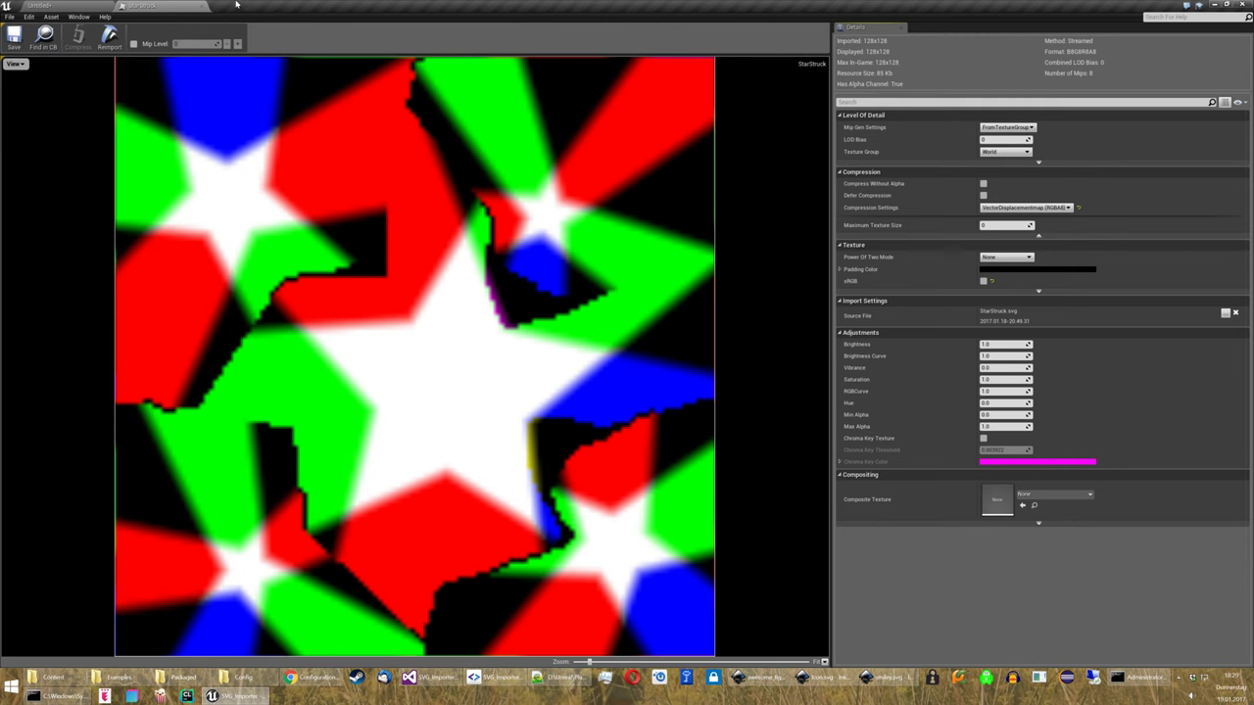
{"action": "left_click", "coordinate": [202, 9]}
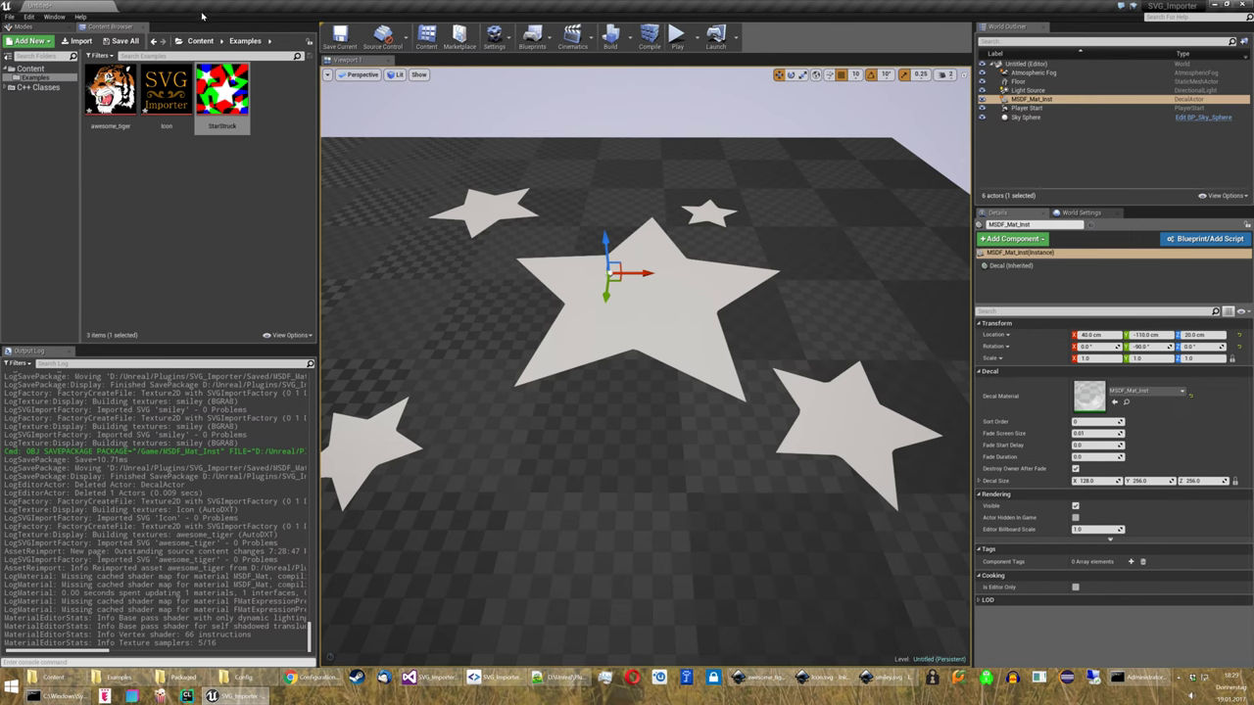
Import smiley.svg as a 128x128 multichannel signed distance field texture.
{"action": "right_click", "coordinate": [189, 178]}
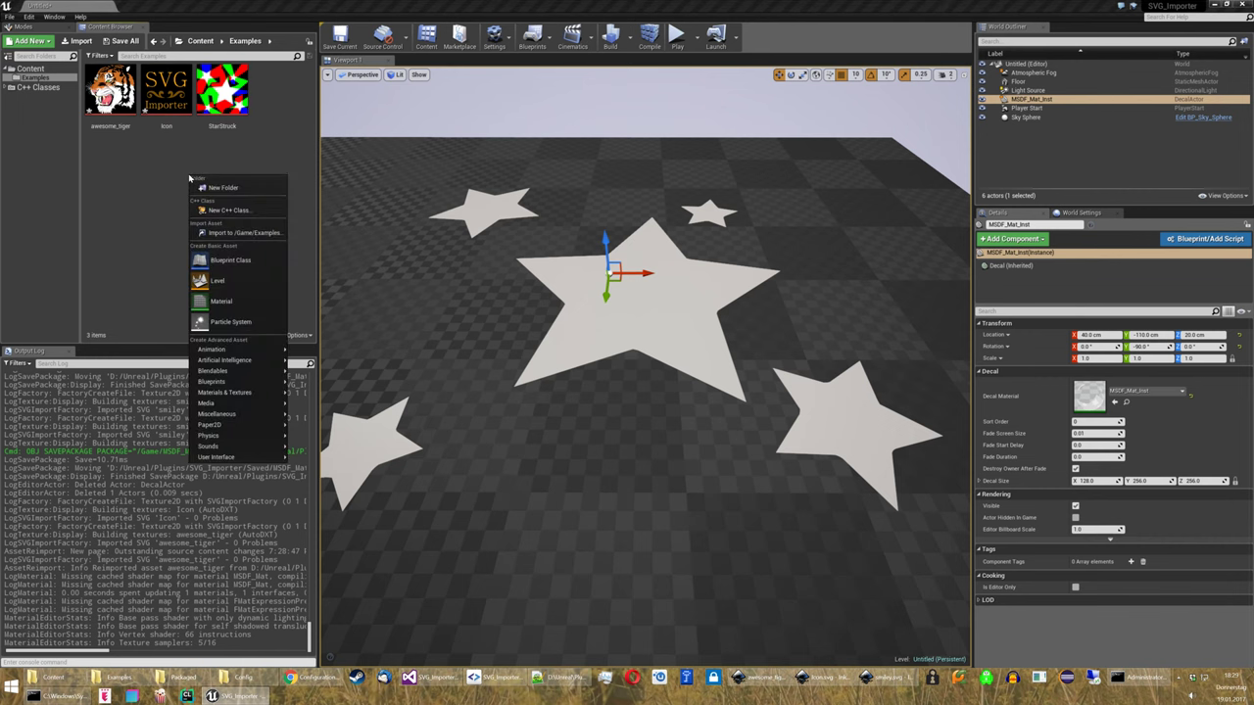
{"action": "left_click", "coordinate": [247, 235]}
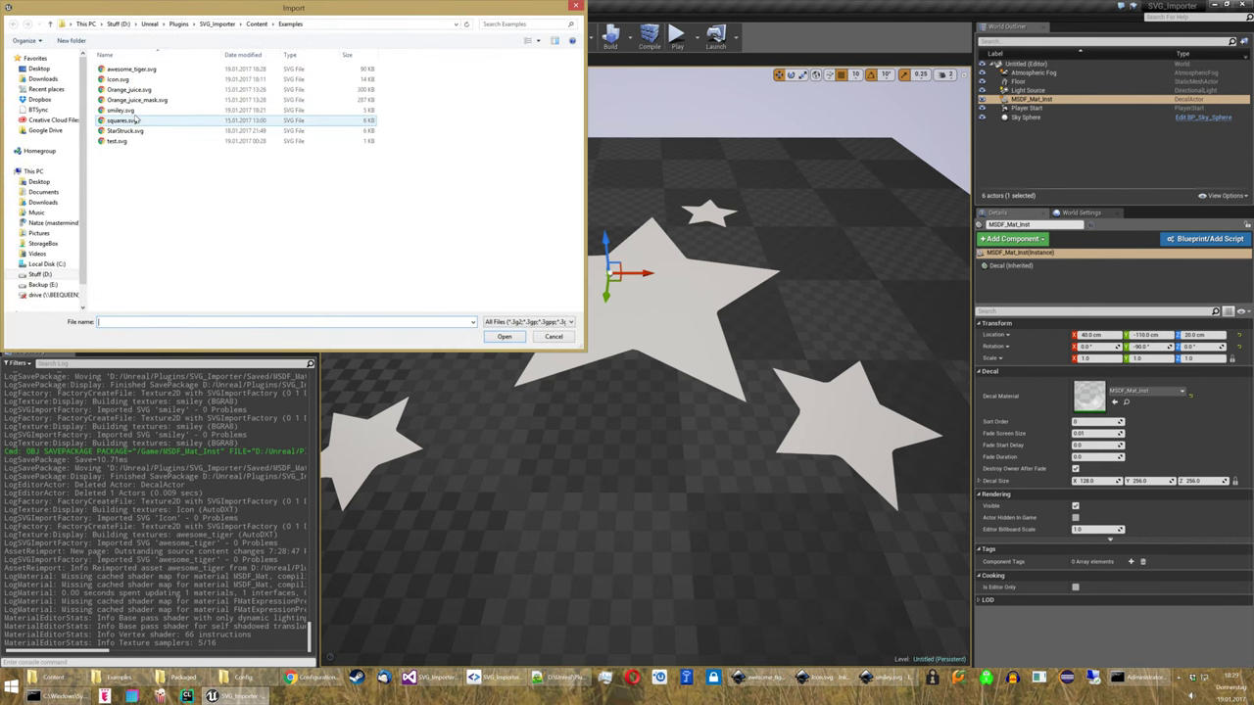
{"action": "double_click", "coordinate": [152, 110]}
{"action": "left_click", "coordinate": [631, 347]}
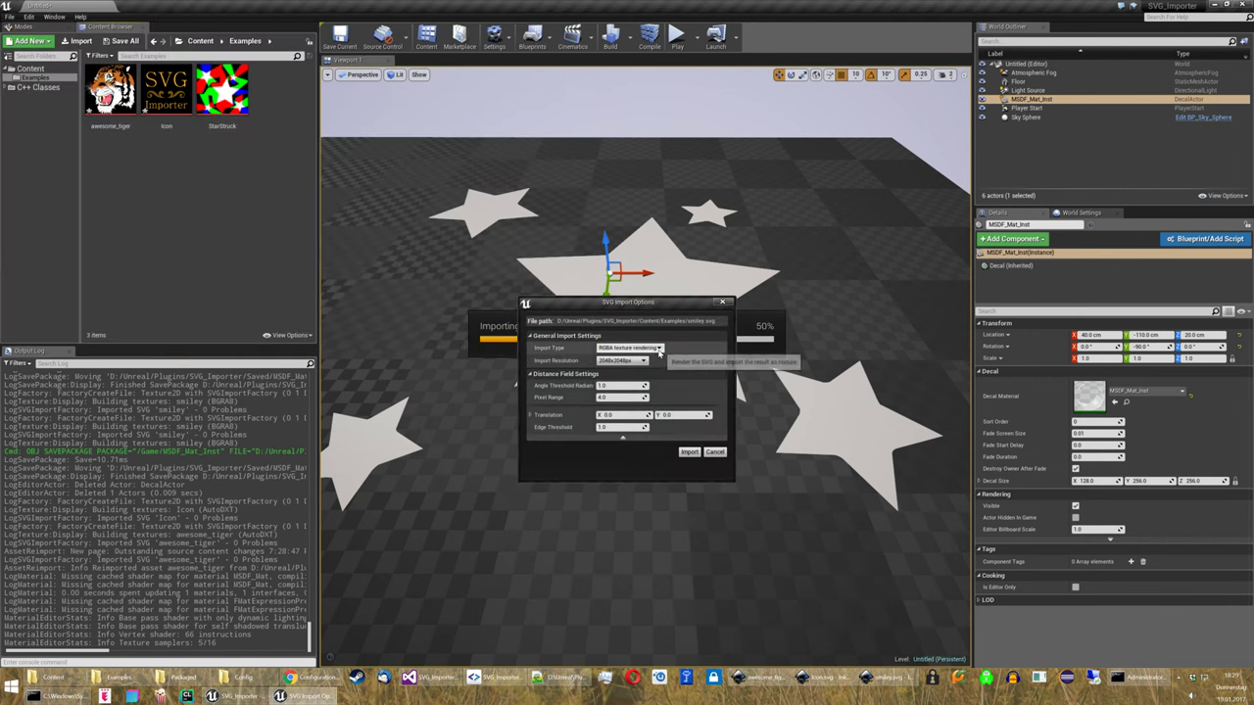
{"action": "left_click", "coordinate": [650, 364]}
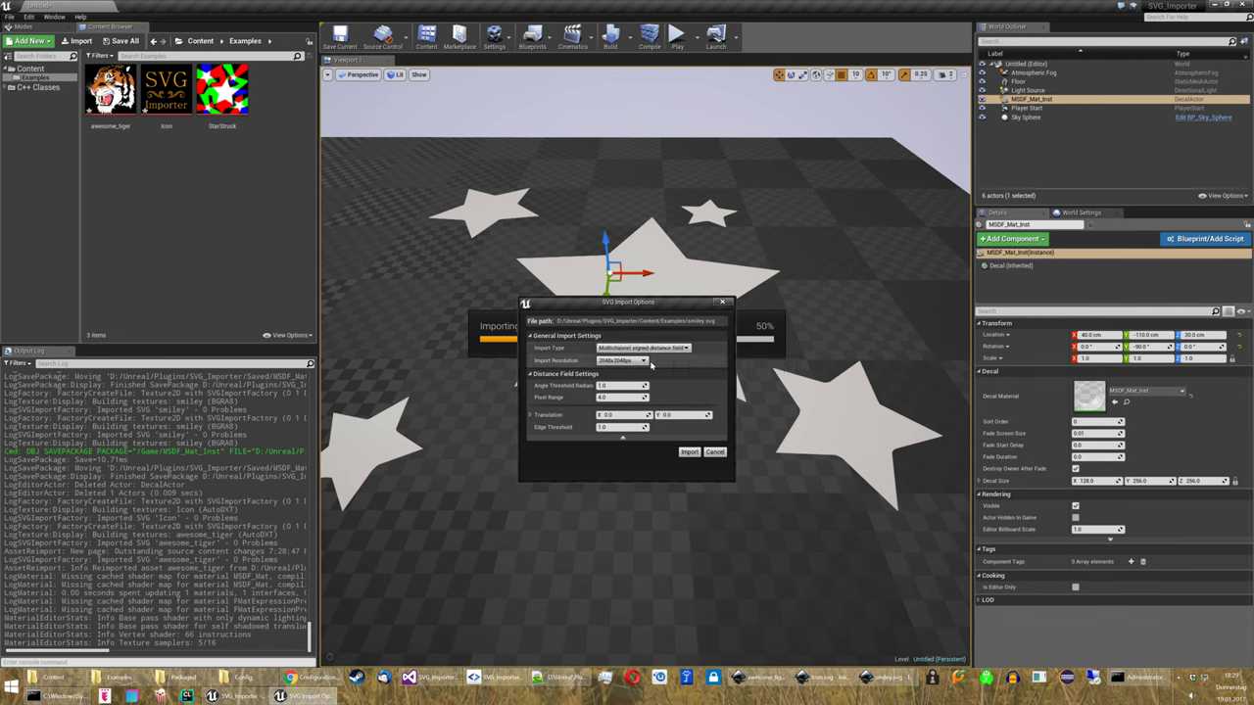
{"action": "left_click", "coordinate": [643, 362]}
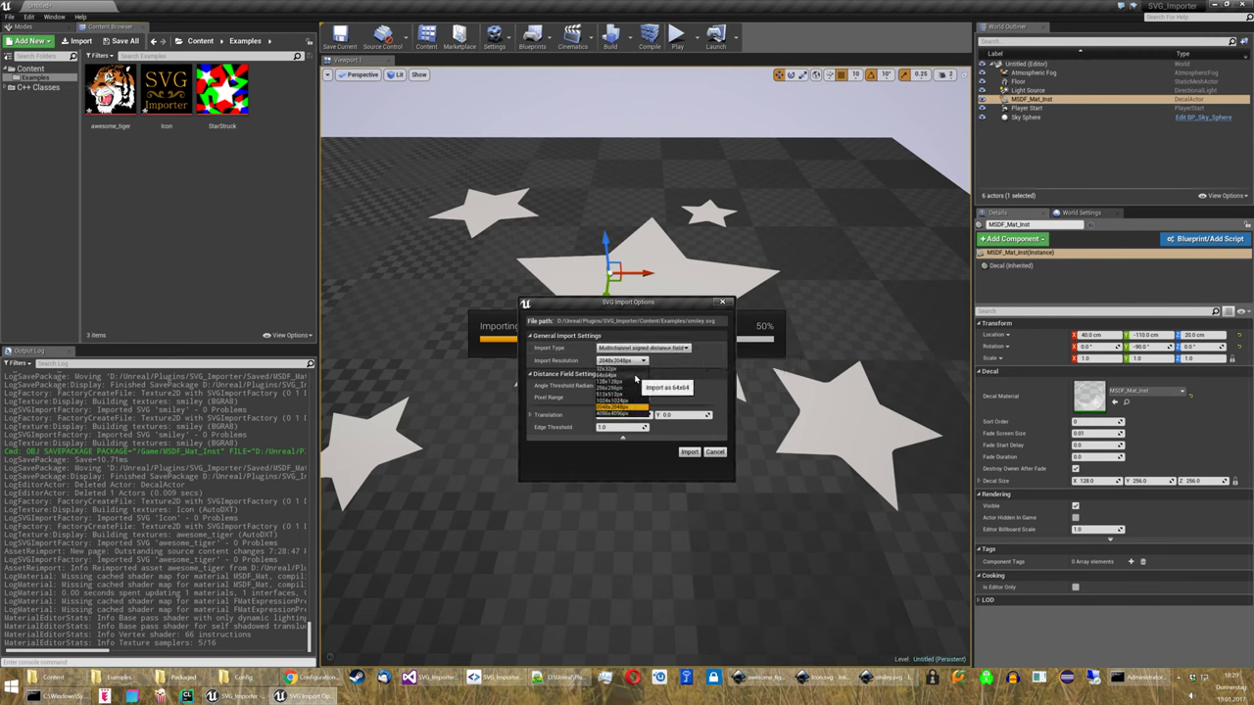
{"action": "left_click", "coordinate": [637, 383]}
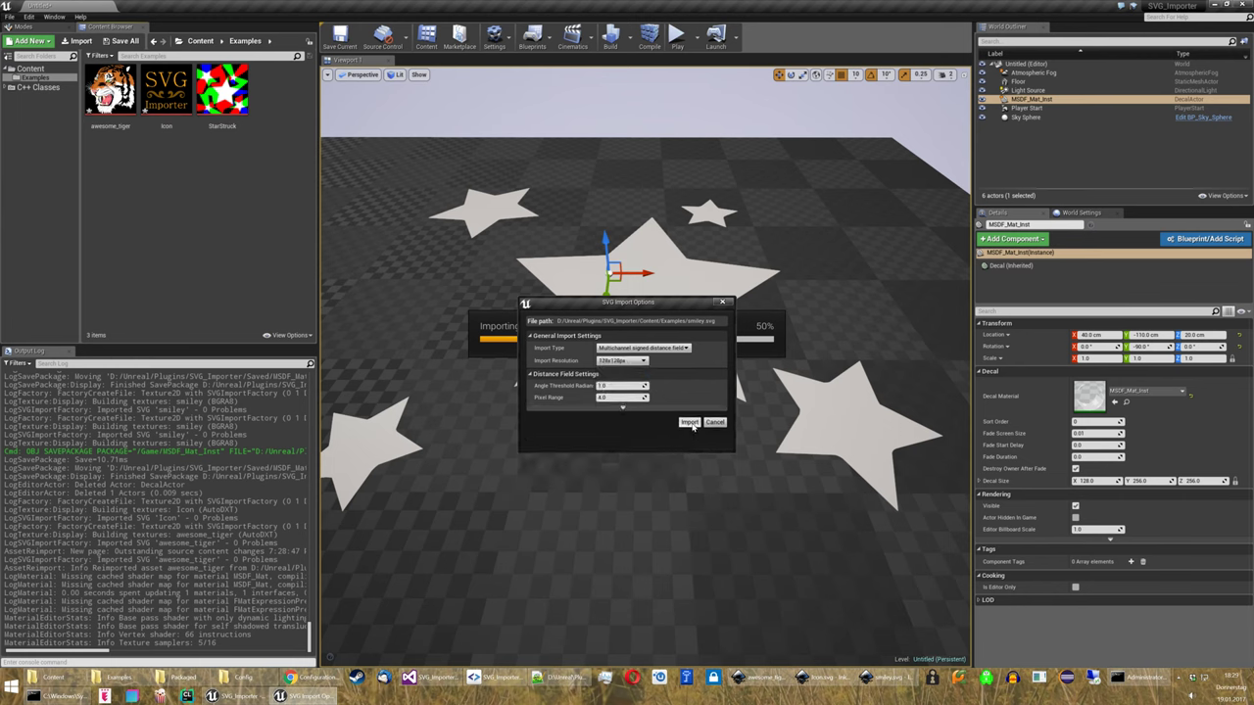
{"action": "left_click", "coordinate": [691, 422]}
Deselect the new smiley asset and switch to smiley.svg in Inkscape.
{"action": "left_click", "coordinate": [223, 211]}
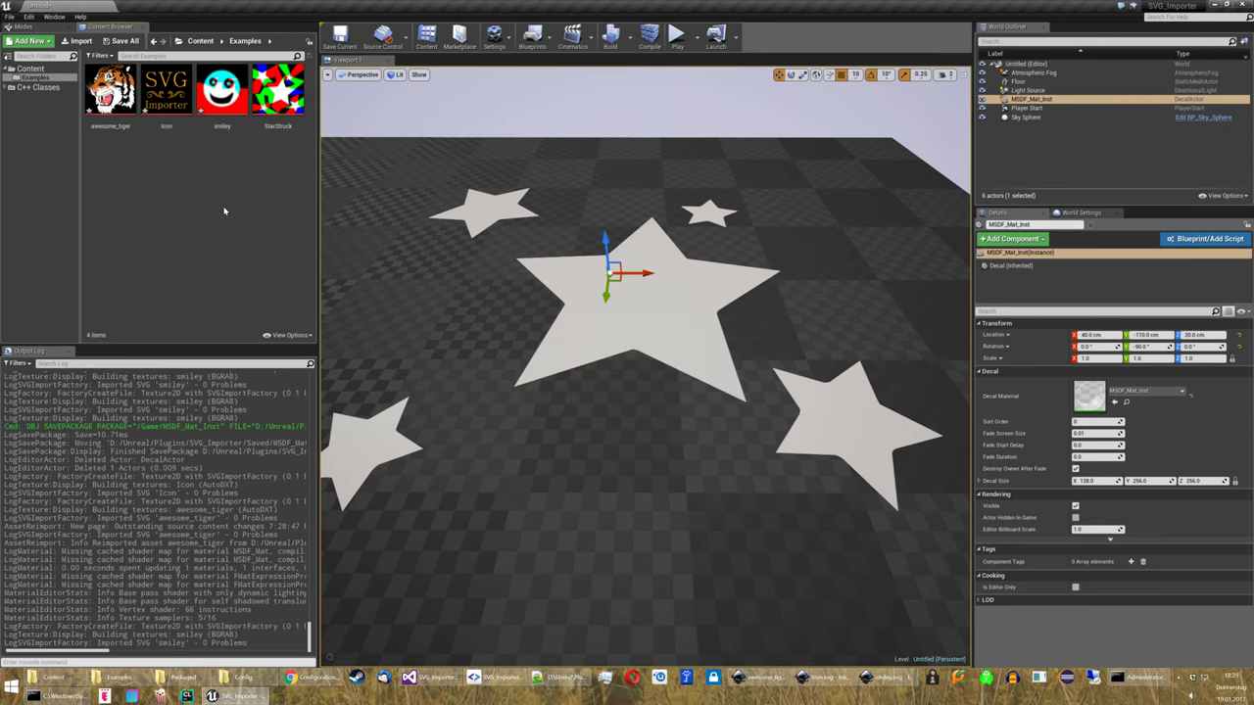
{"action": "right_click", "coordinate": [304, 115]}
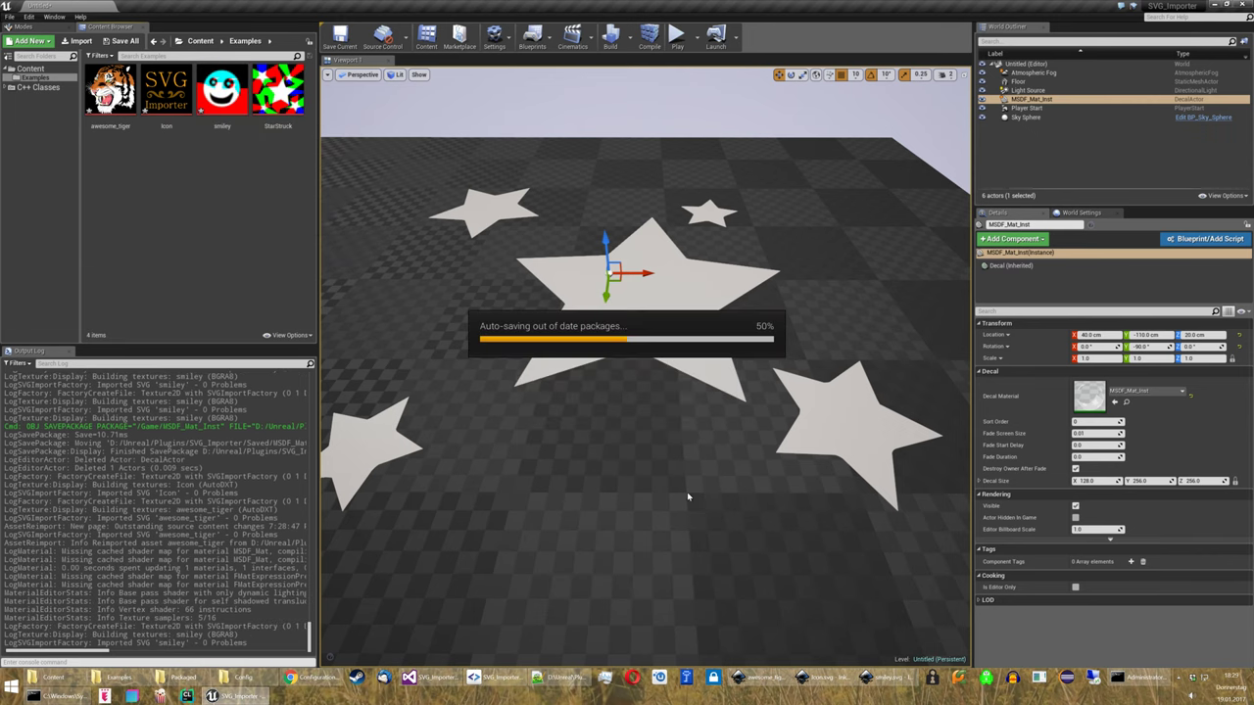
{"action": "left_click", "coordinate": [887, 677]}
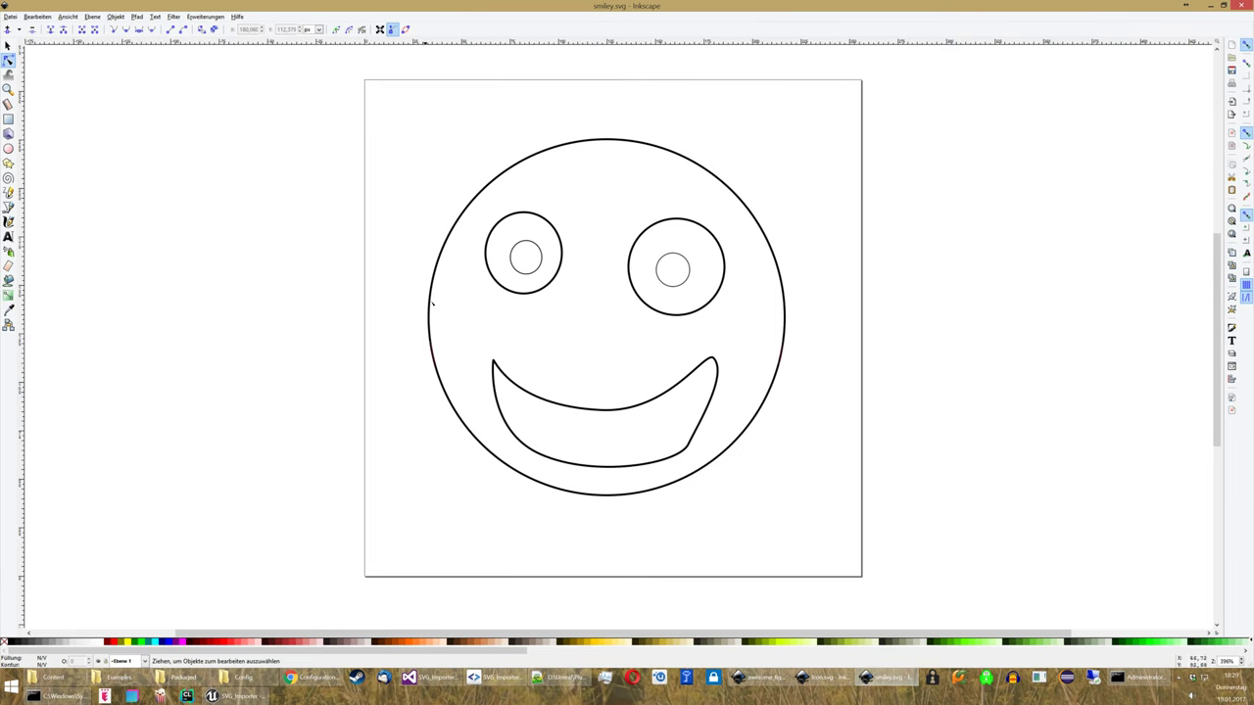
Back in Unreal, view the smiley texture, close it, and return to the Content folder.
{"action": "left_click", "coordinate": [212, 696]}
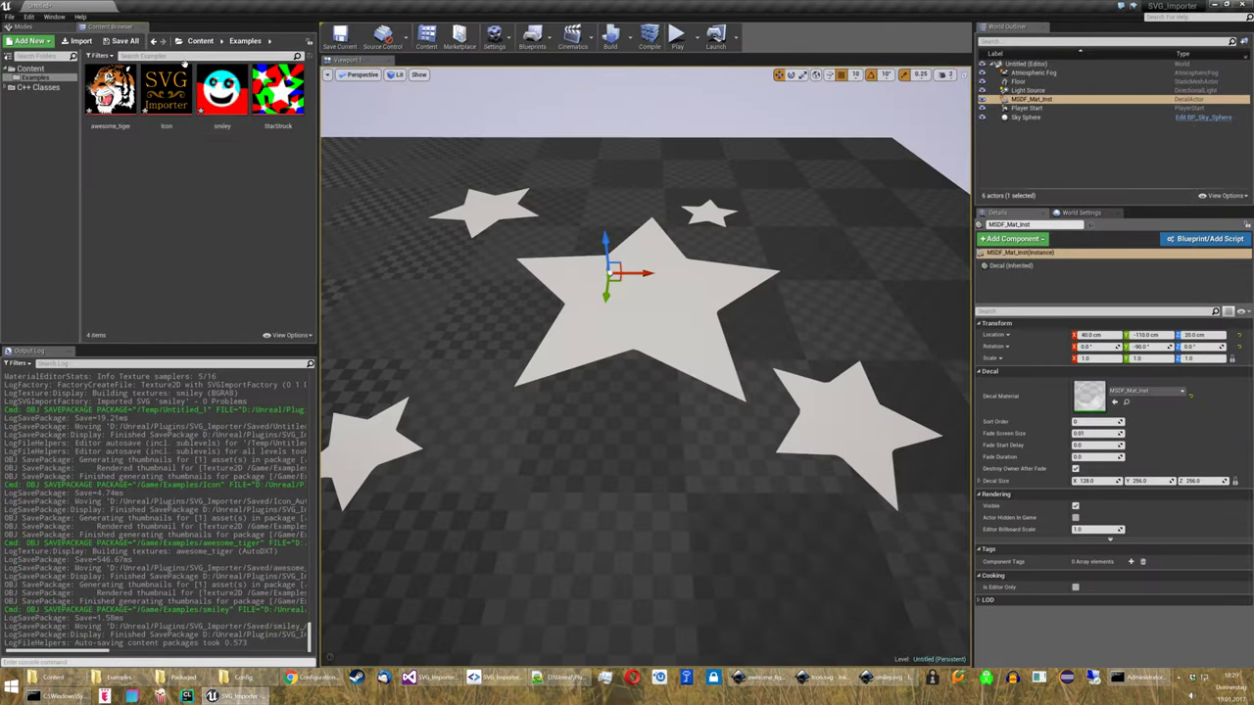
{"action": "double_click", "coordinate": [223, 100]}
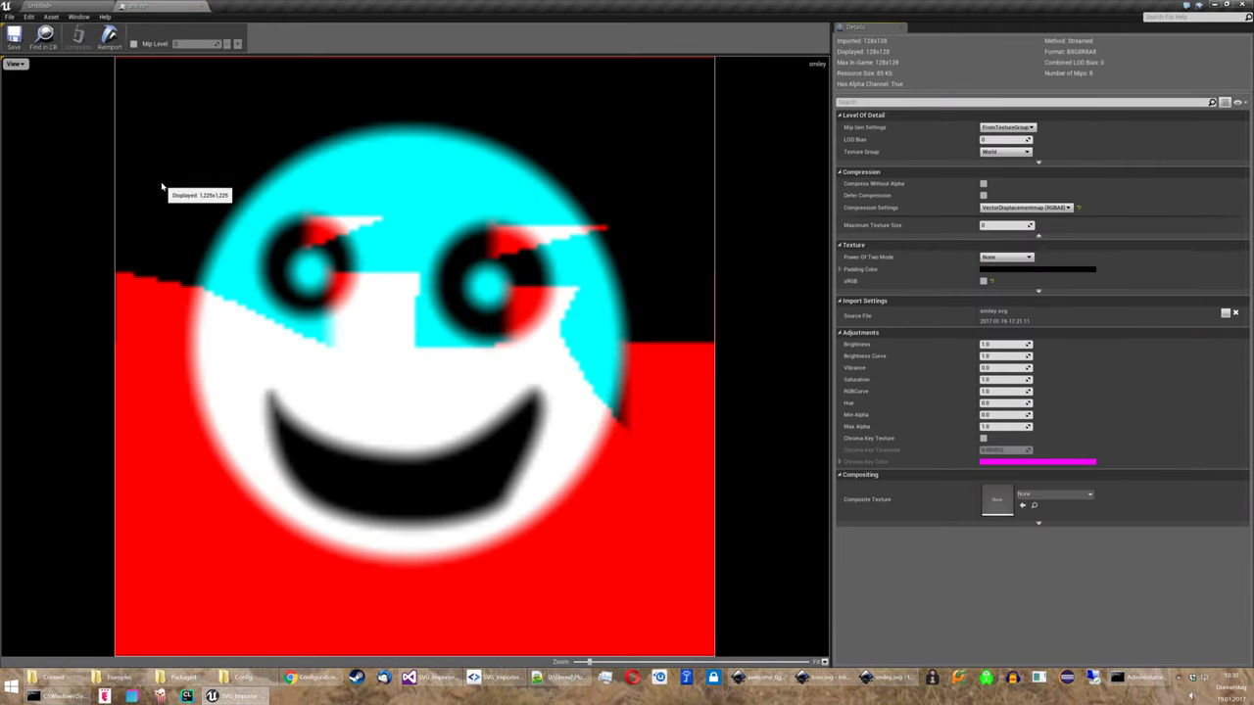
{"action": "left_click", "coordinate": [167, 8]}
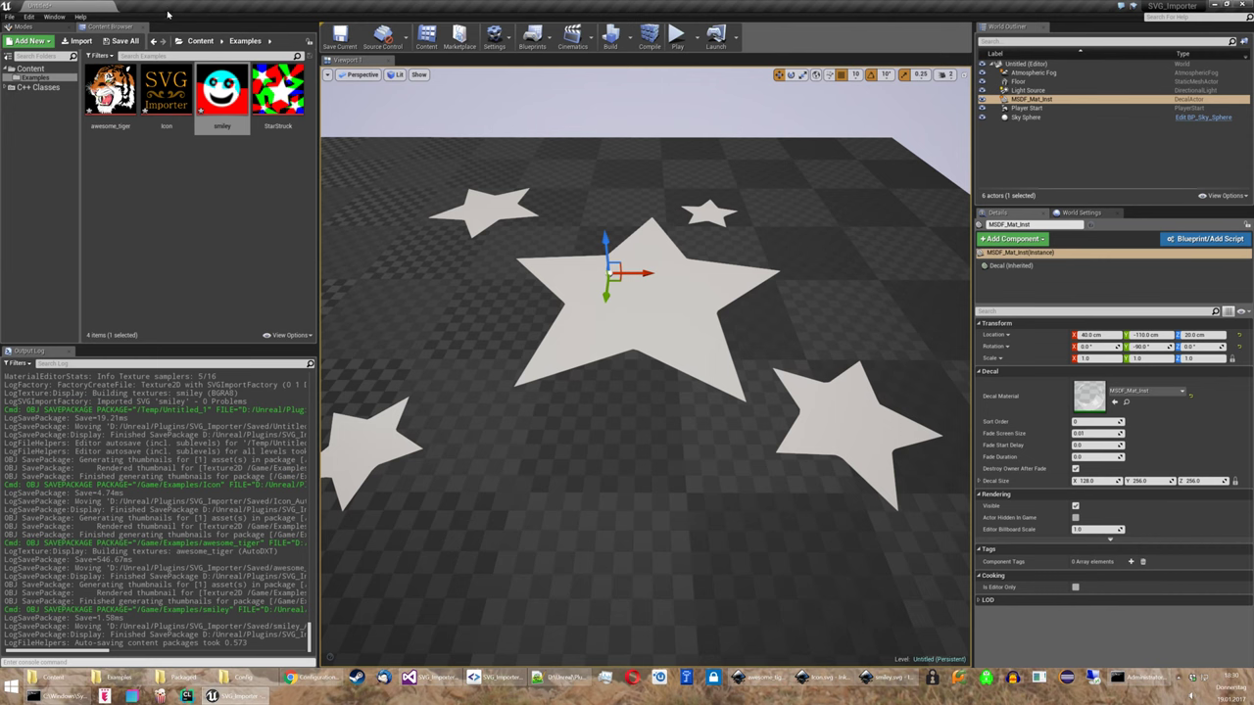
{"action": "left_click", "coordinate": [201, 41]}
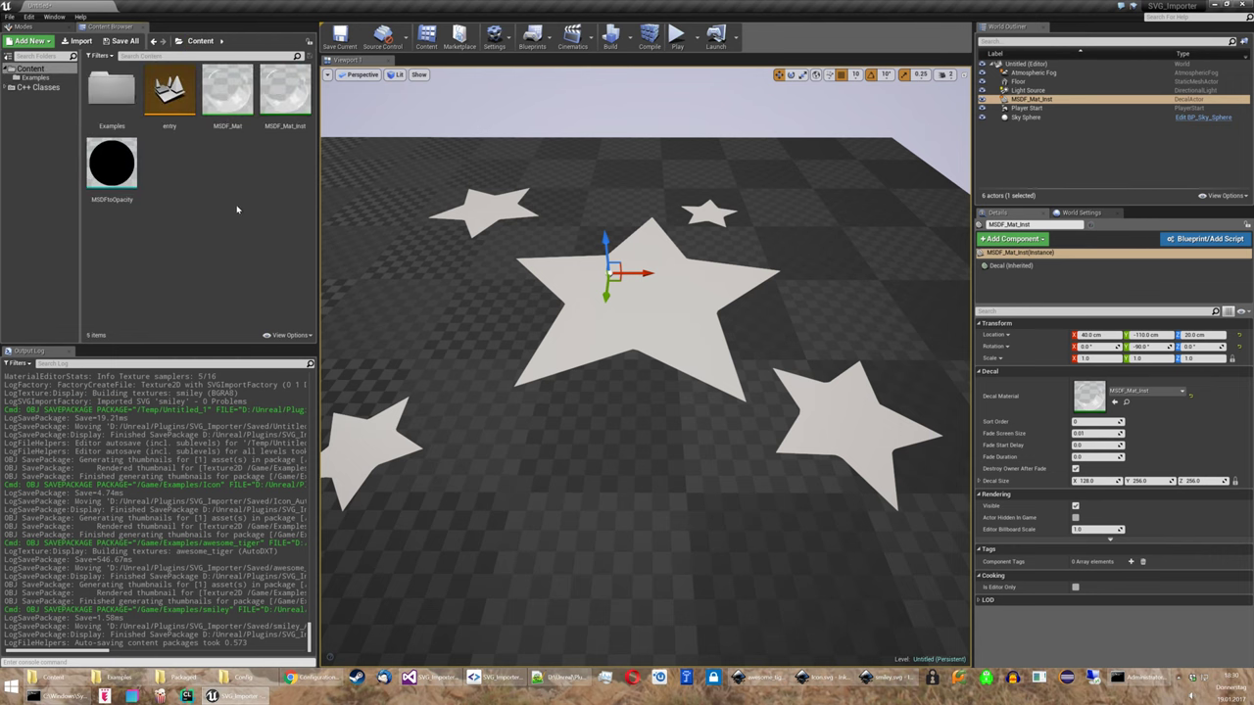
Dock MSDF_Mat_Inst beside the level view and set its DistanceFieldTexture to smiley.
{"action": "double_click", "coordinate": [284, 93]}
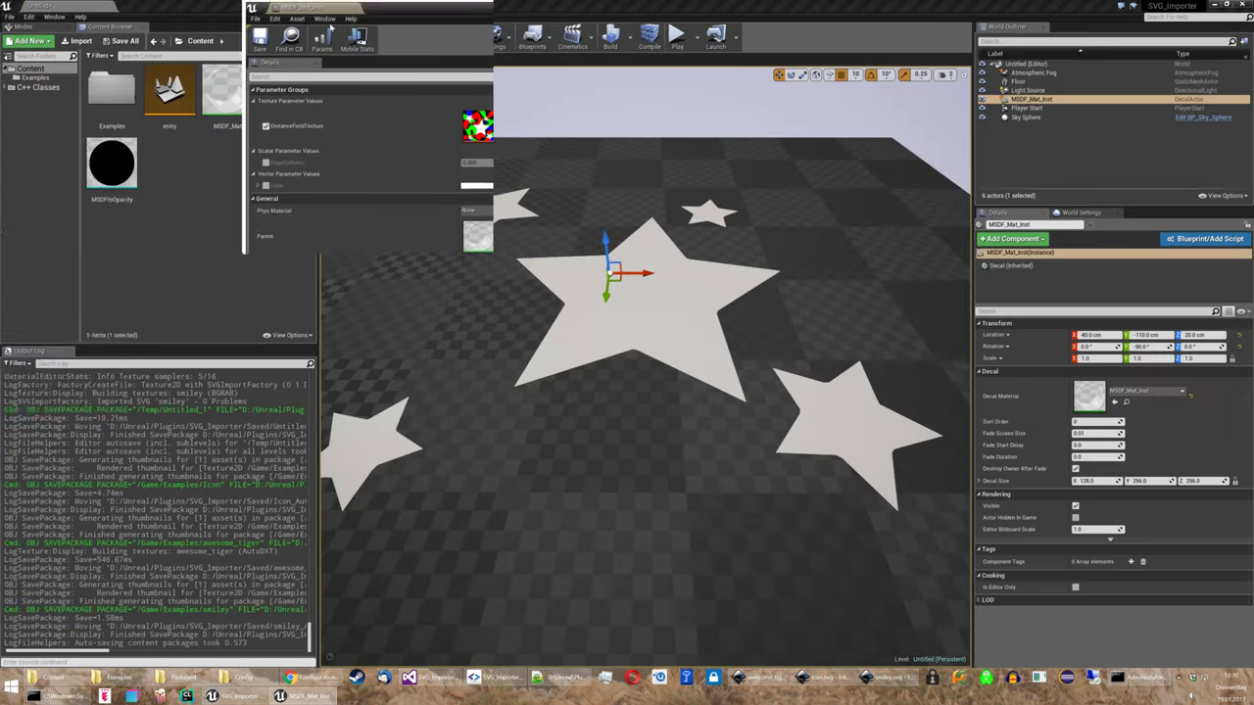
{"action": "left_click_drag", "start_coordinate": [374, 10], "coordinate": [0, 294]}
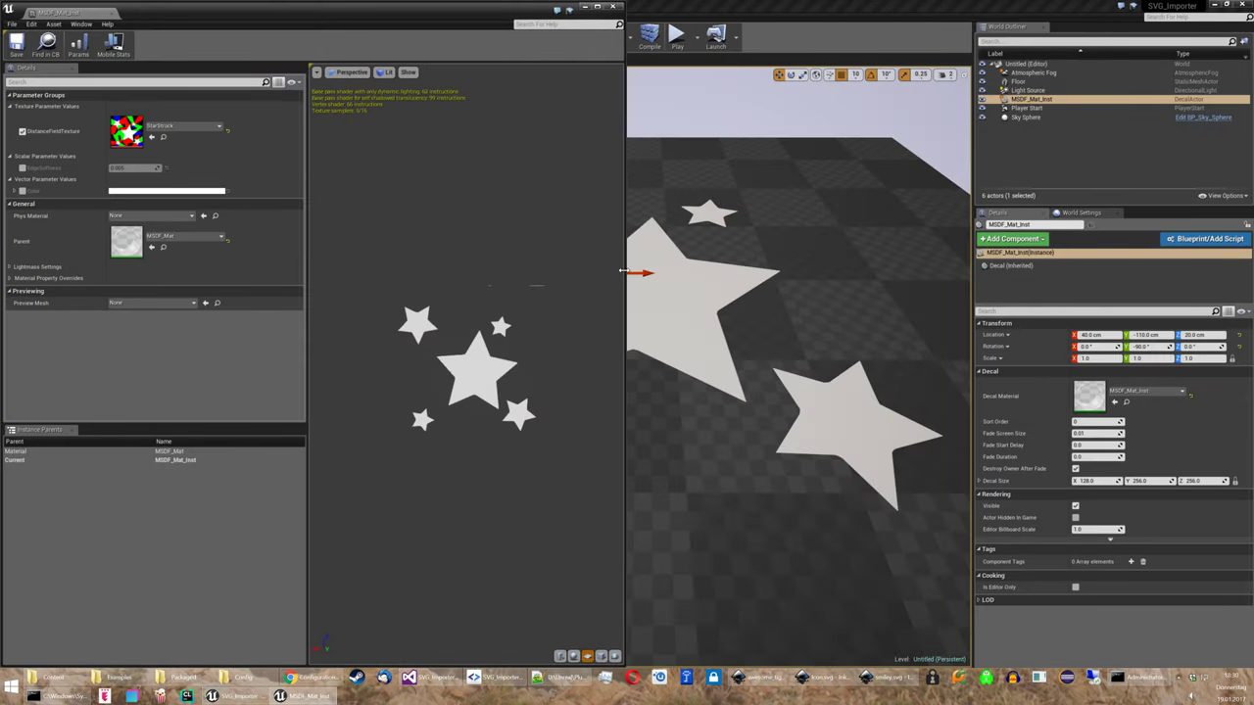
{"action": "left_click_drag", "start_coordinate": [623, 271], "coordinate": [478, 271]}
{"action": "left_click", "coordinate": [160, 125]}
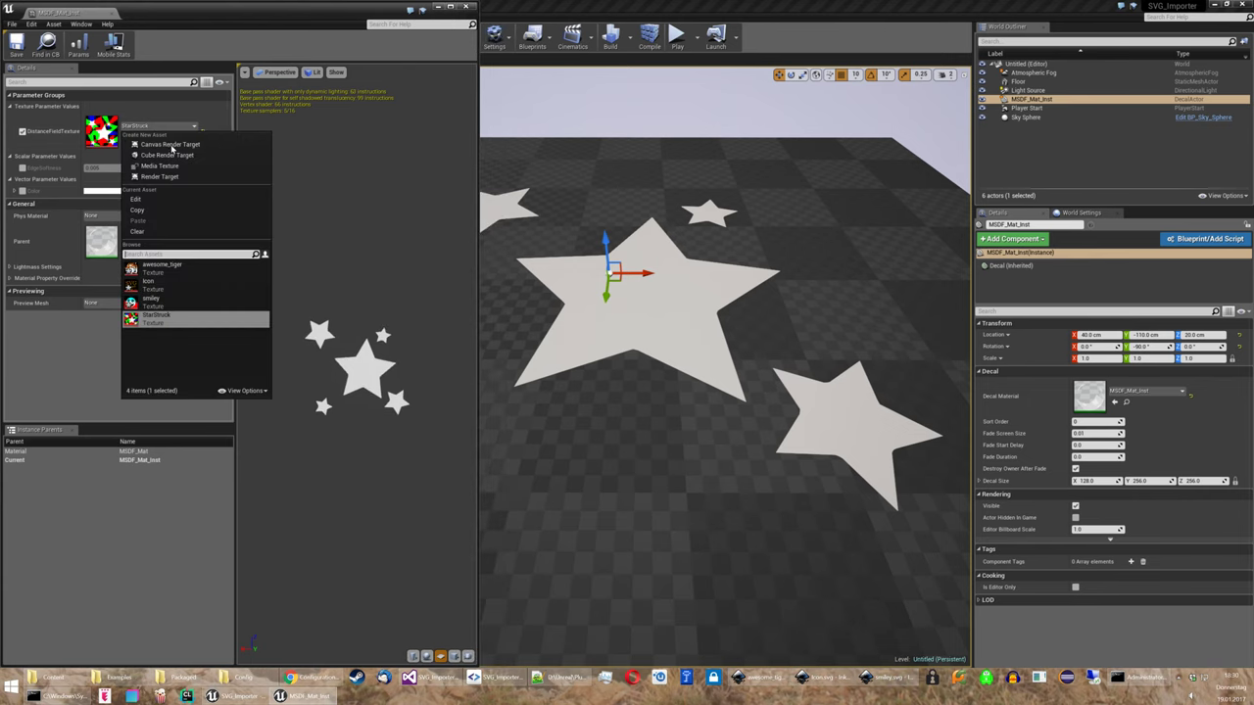
{"action": "left_click", "coordinate": [182, 303]}
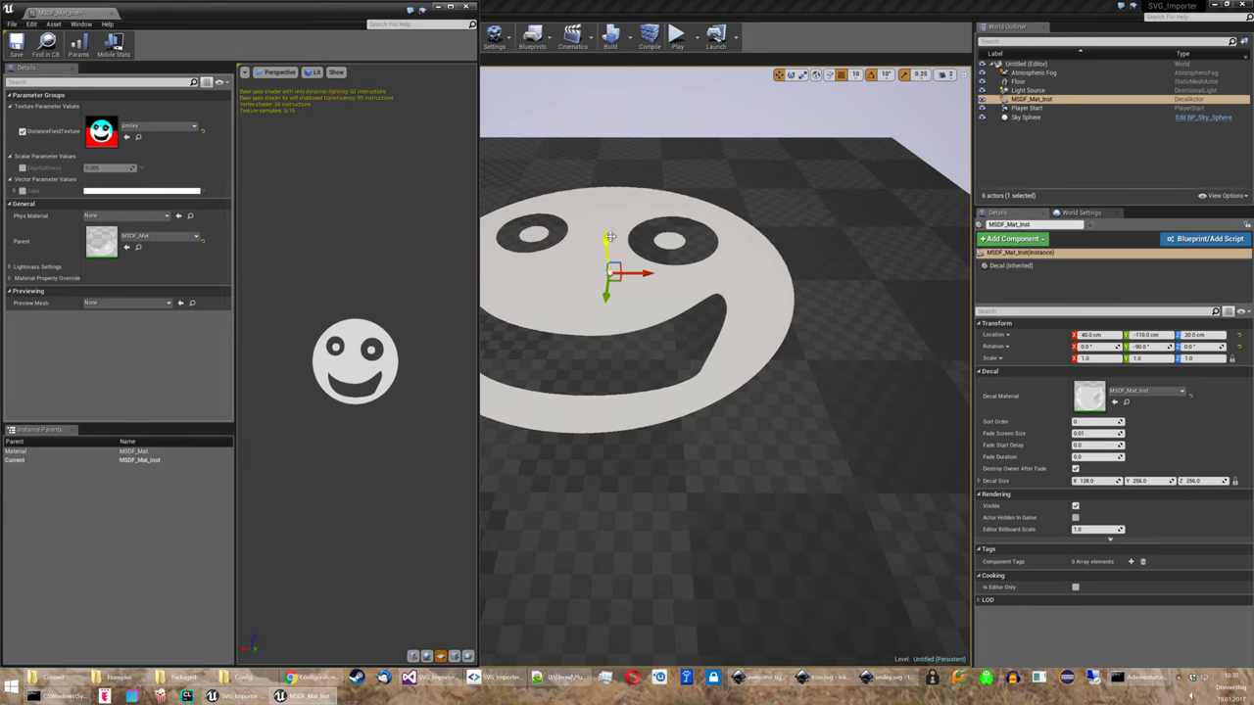
{"action": "left_click", "coordinate": [702, 289]}
Enable the EdgeSoftness override on MSDF_Mat_Inst and raise it to soften the smiley edges.
{"action": "scroll", "coordinate": [702, 289], "scroll_direction": "up", "scroll_amount": 3}
{"action": "scroll", "coordinate": [702, 290], "scroll_direction": "up", "scroll_amount": 3}
{"action": "scroll", "coordinate": [702, 289], "scroll_direction": "up", "scroll_amount": 3}
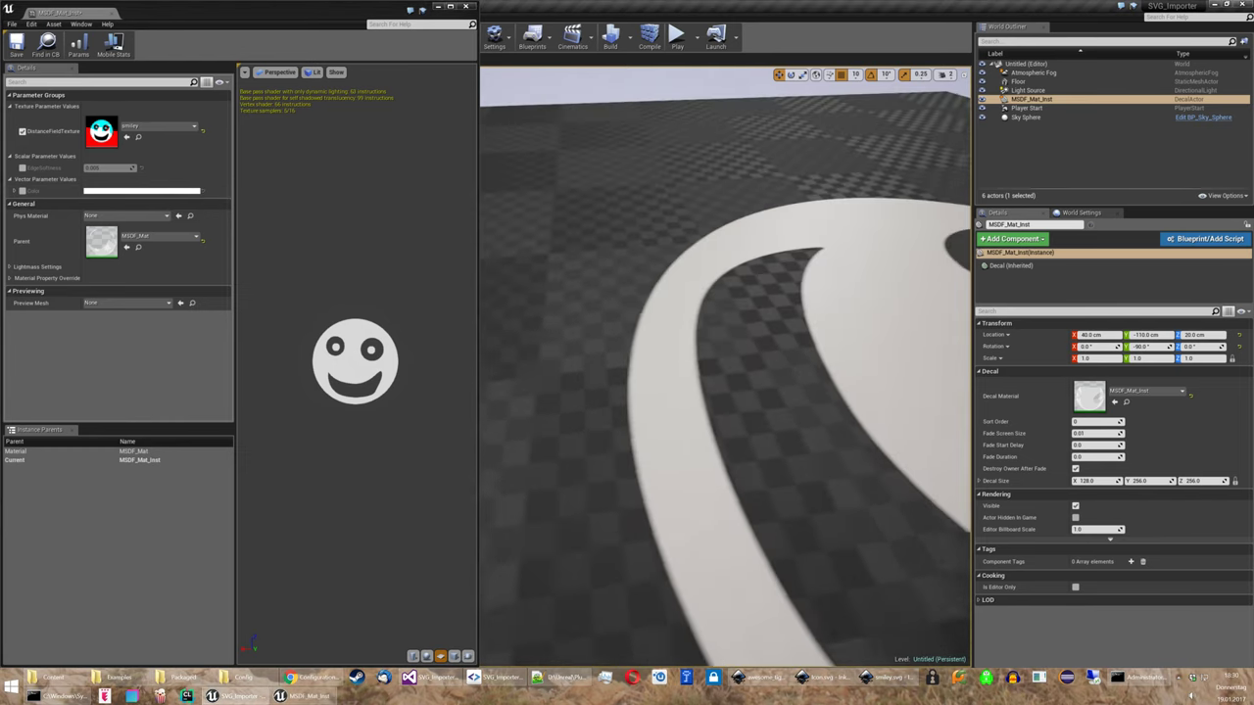
{"action": "scroll", "coordinate": [702, 289], "scroll_direction": "up", "scroll_amount": 3}
{"action": "scroll", "coordinate": [701, 289], "scroll_direction": "up", "scroll_amount": 3}
{"action": "scroll", "coordinate": [702, 289], "scroll_direction": "up", "scroll_amount": 3}
{"action": "scroll", "coordinate": [702, 289], "scroll_direction": "up", "scroll_amount": 3}
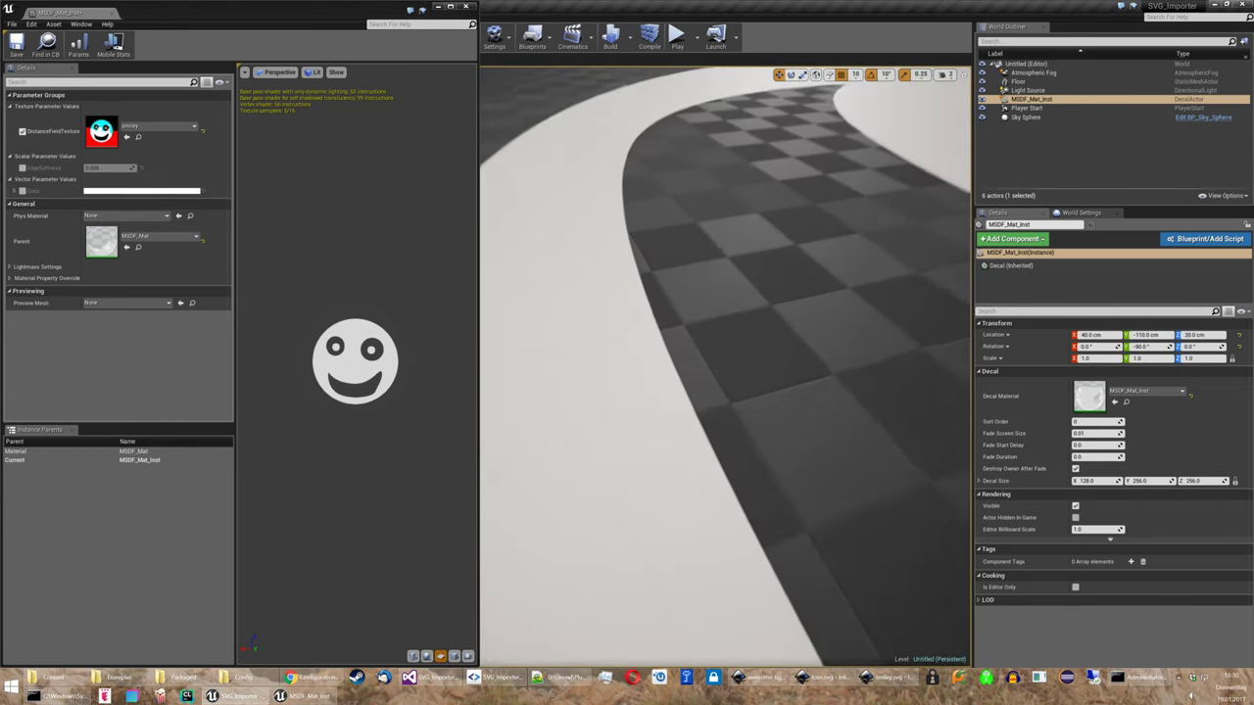
{"action": "scroll", "coordinate": [702, 289], "scroll_direction": "up", "scroll_amount": 2}
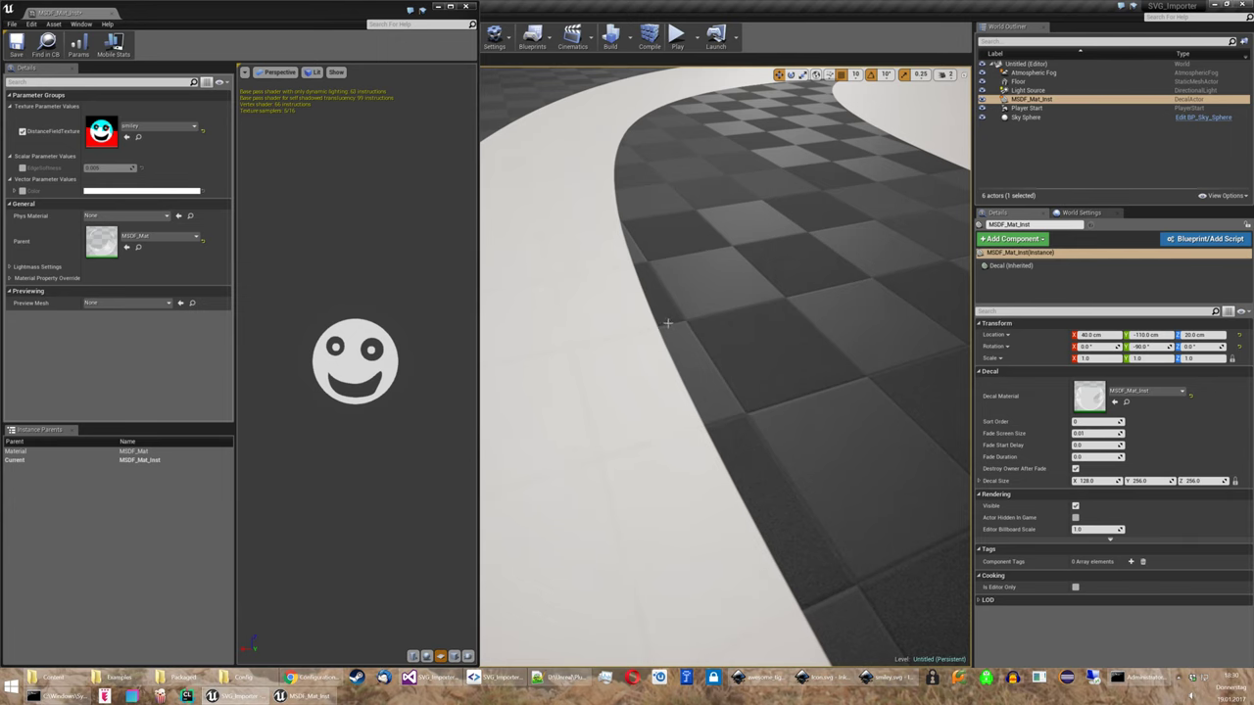
{"action": "left_click", "coordinate": [86, 171]}
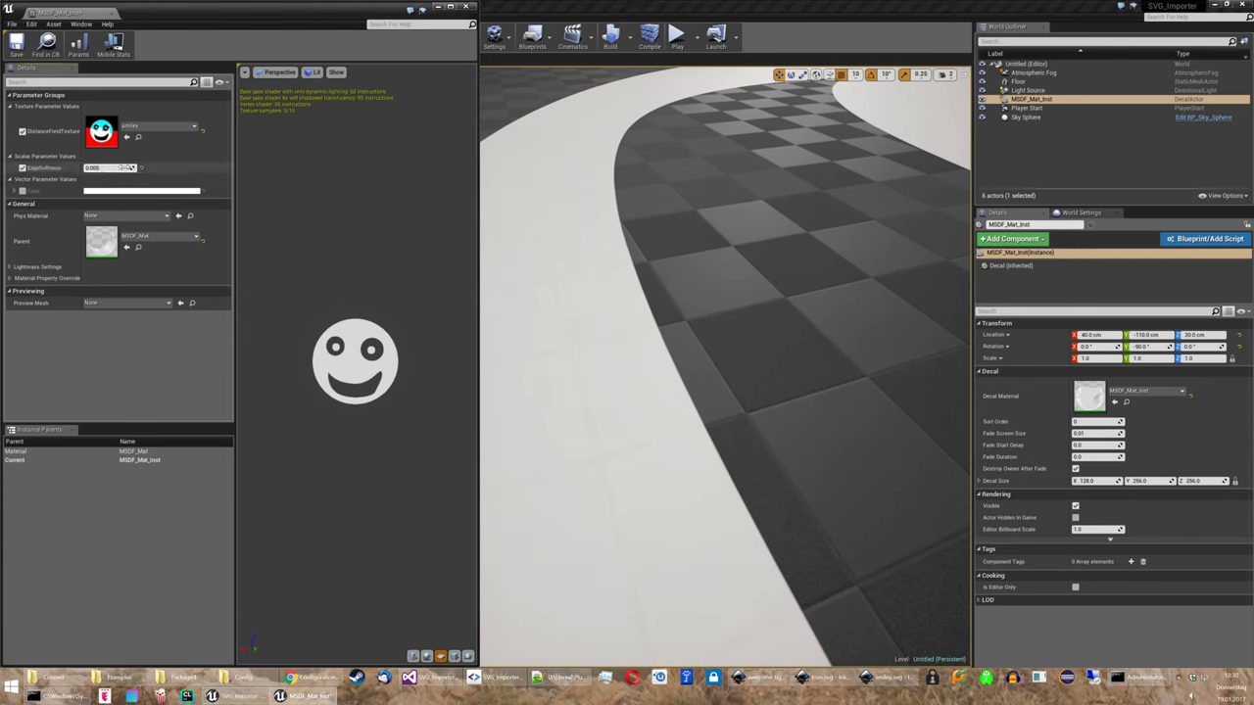
{"action": "left_click_drag", "start_coordinate": [108, 168], "coordinate": [127, 167]}
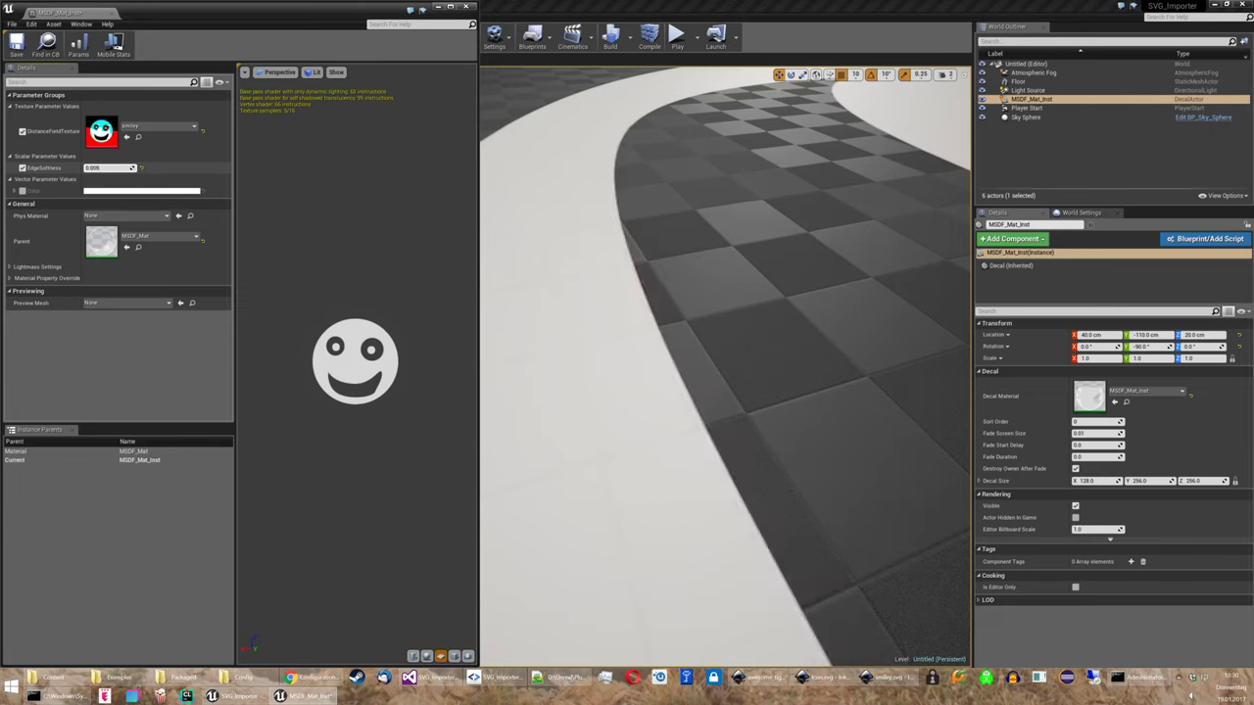
Frame the smiley decal up close and adjust EdgeSoftness, ending at 0.032623.
{"action": "key", "text": "f"}
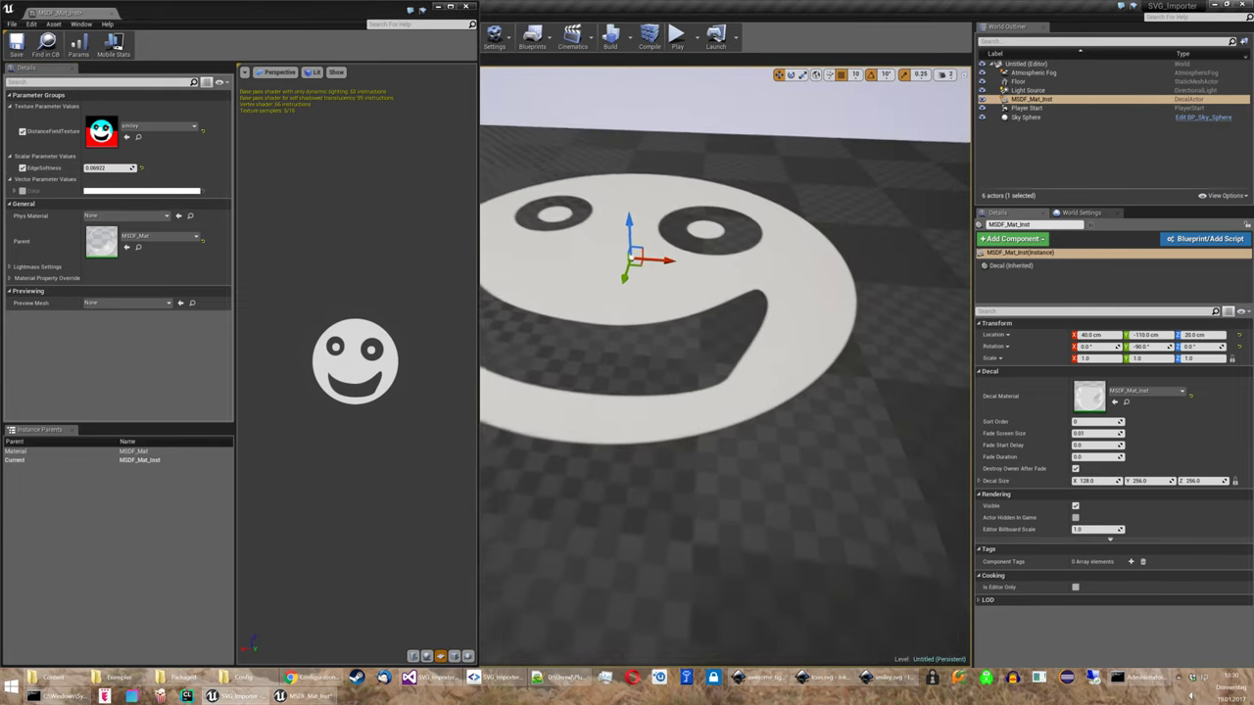
{"action": "left_click_drag", "start_coordinate": [725, 392], "coordinate": [725, 372]}
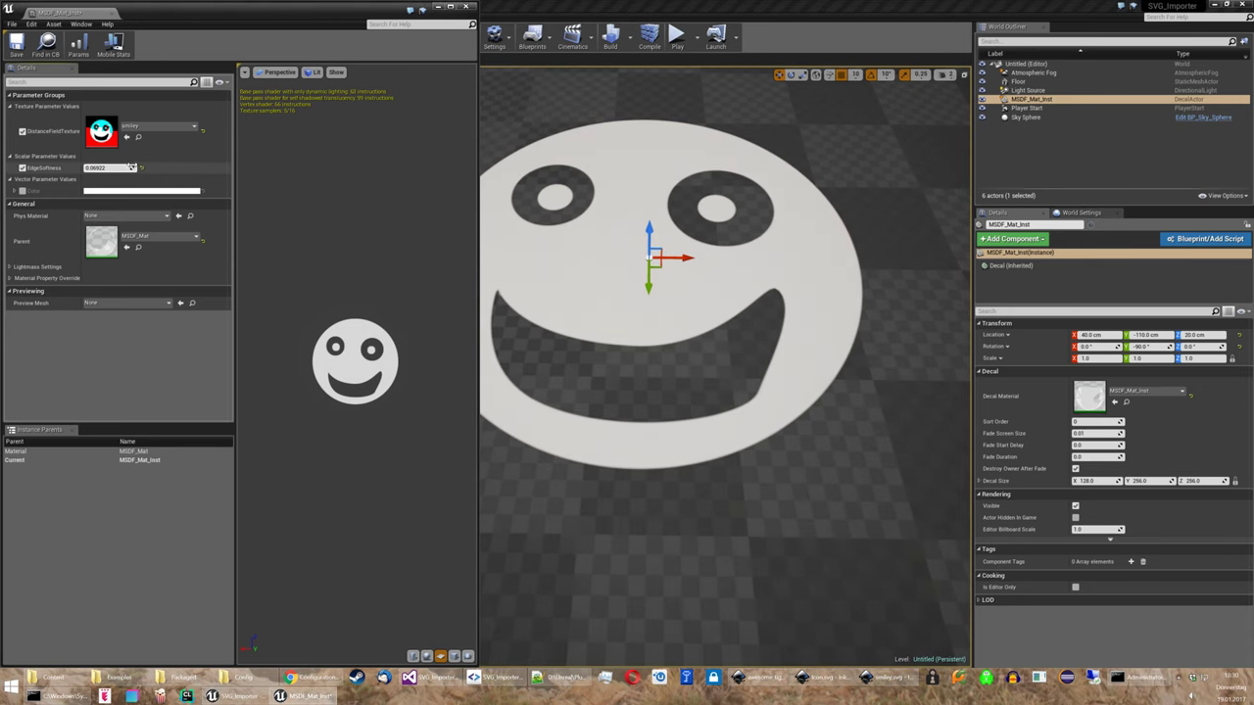
{"action": "mouse_move", "coordinate": [108, 167]}
{"action": "left_mouse_down"}
{"action": "mouse_move", "coordinate": [137, 167]}
{"action": "mouse_move", "coordinate": [108, 167]}
{"action": "mouse_move", "coordinate": [137, 167]}
{"action": "mouse_move", "coordinate": [124, 168]}
{"action": "left_mouse_up"}
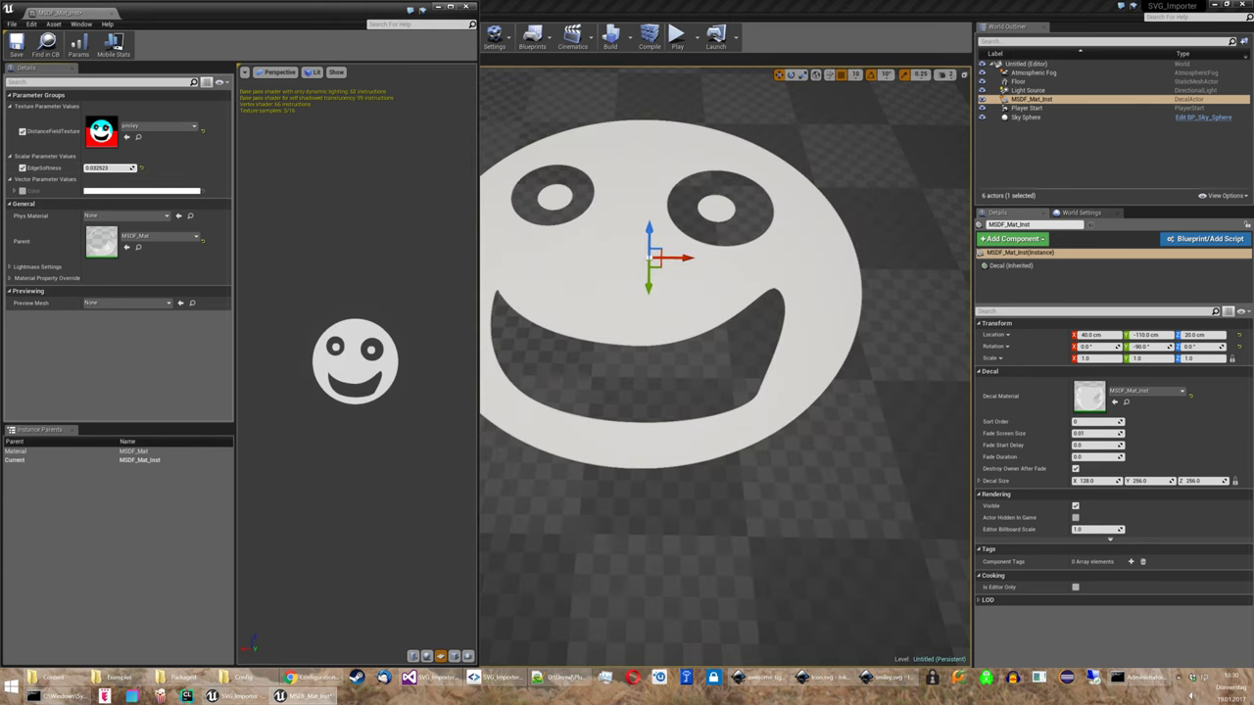